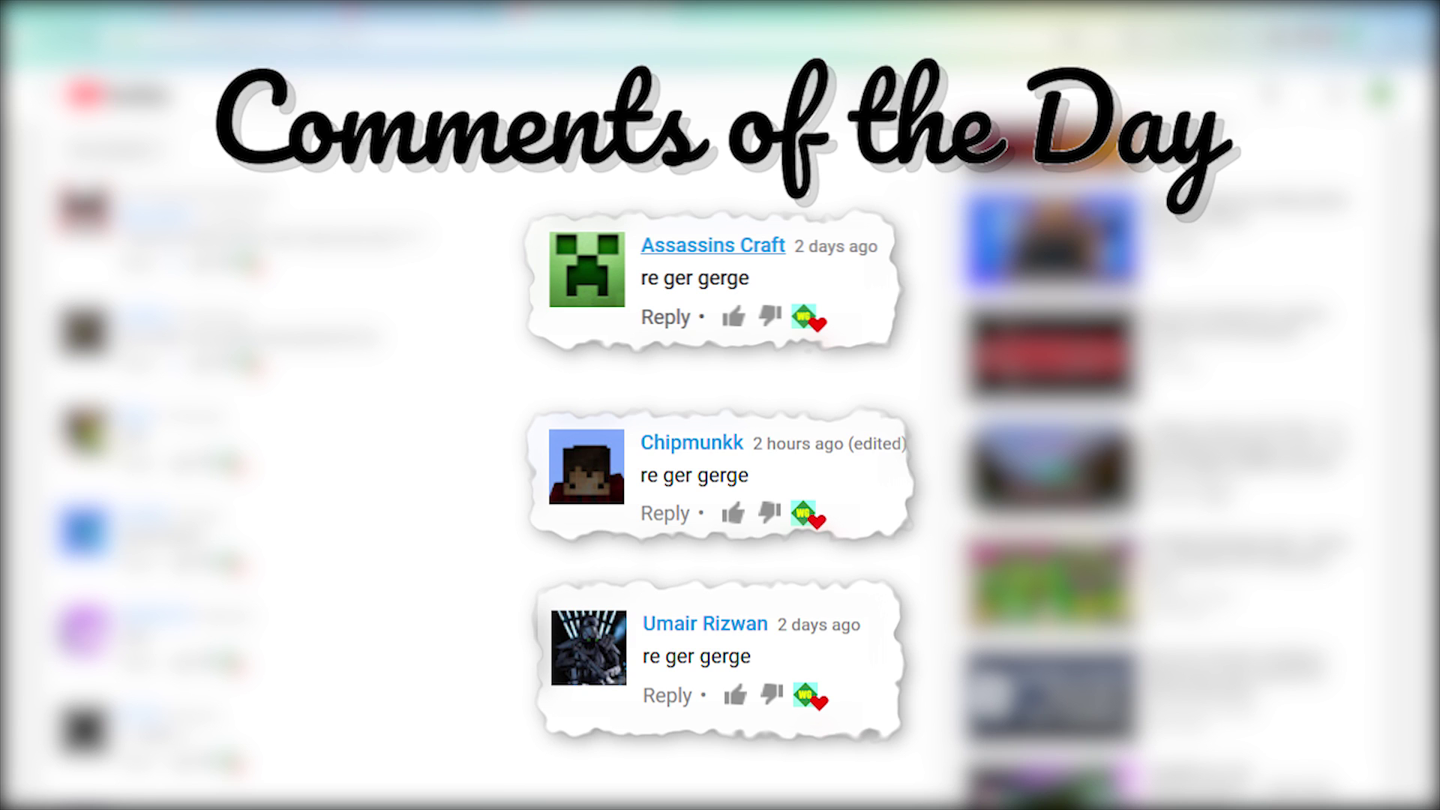
# Play the Patreon Sneak Peek video briefly, then pause it
pyautogui.scroll(5, 621, 277)
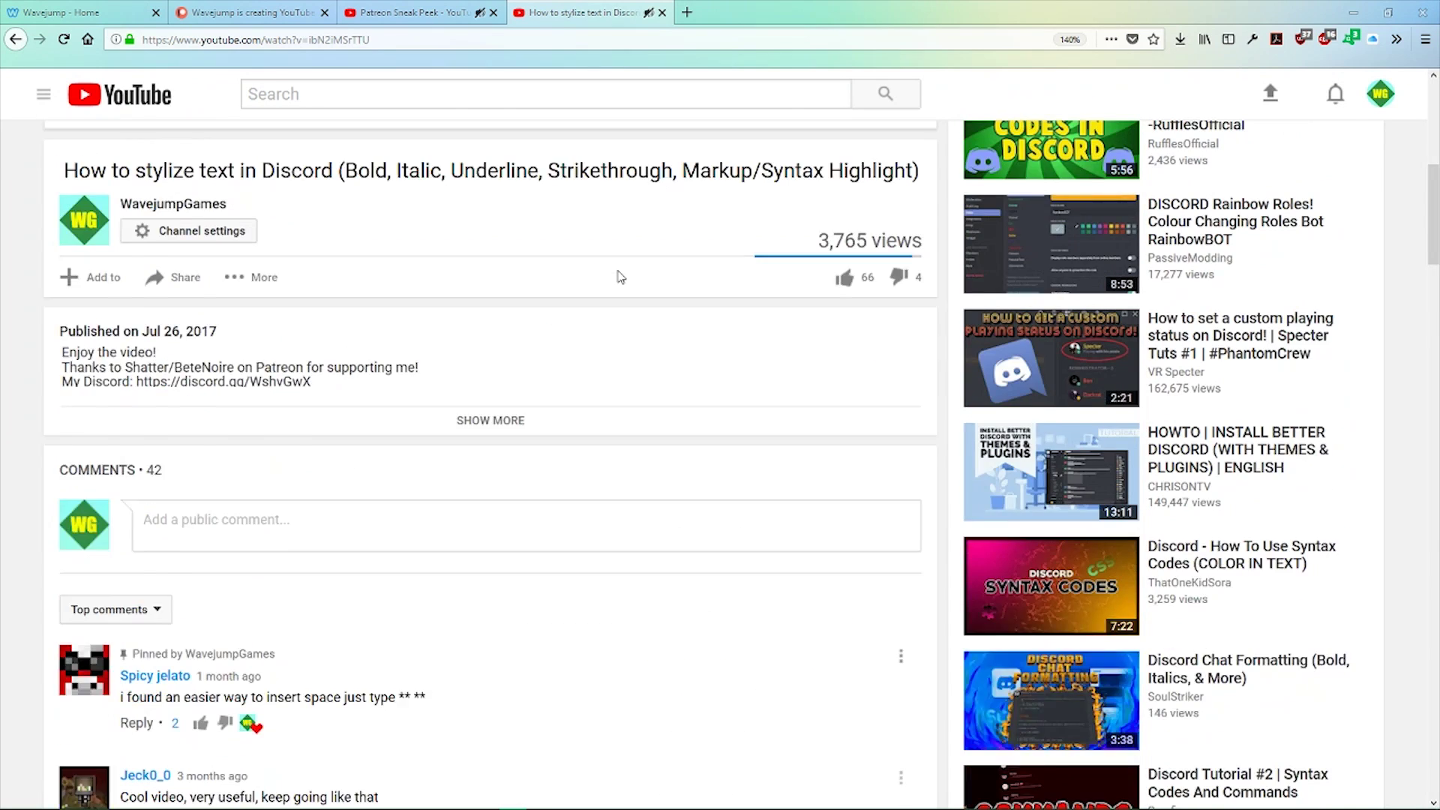
pyautogui.scroll(2, 621, 277)
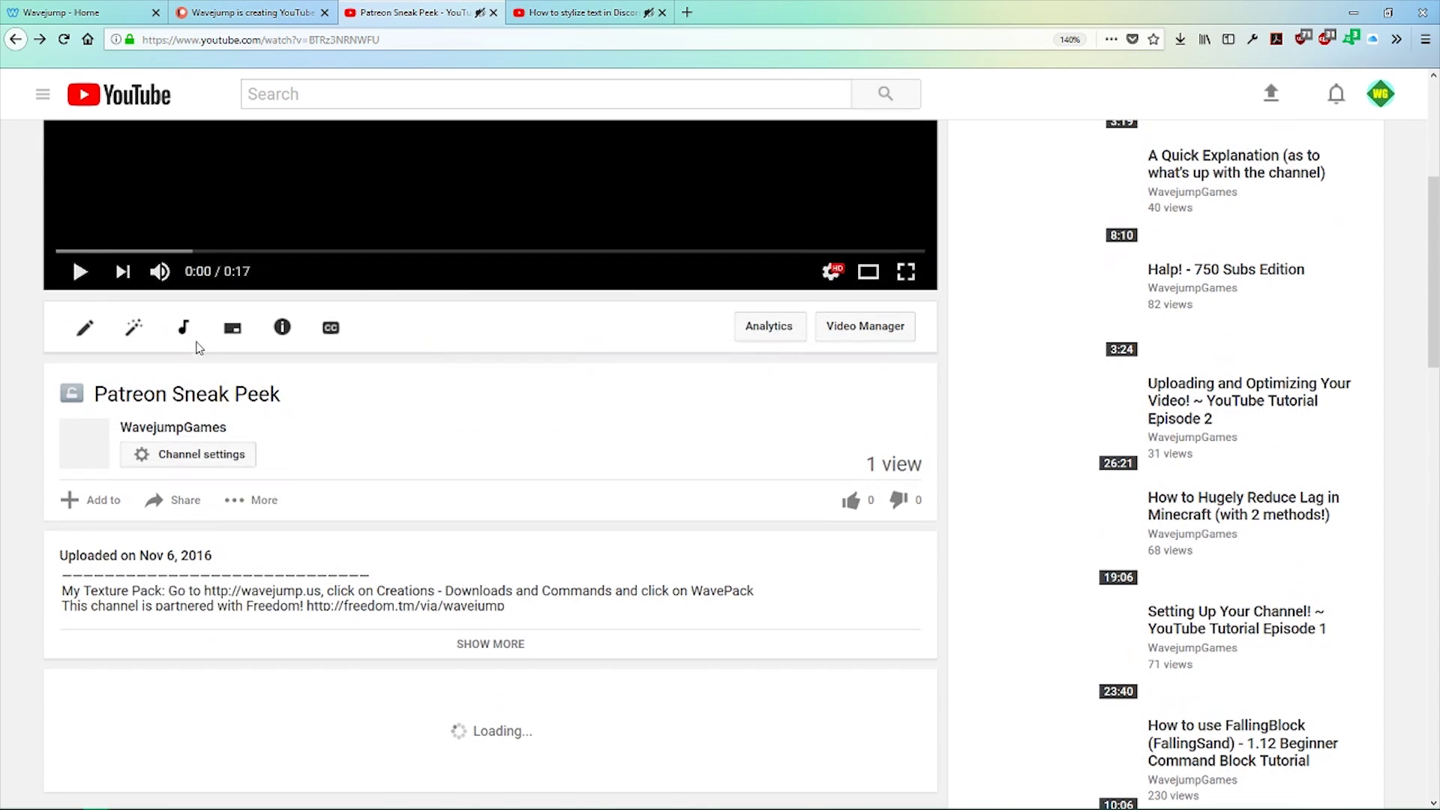
pyautogui.click(80, 271)
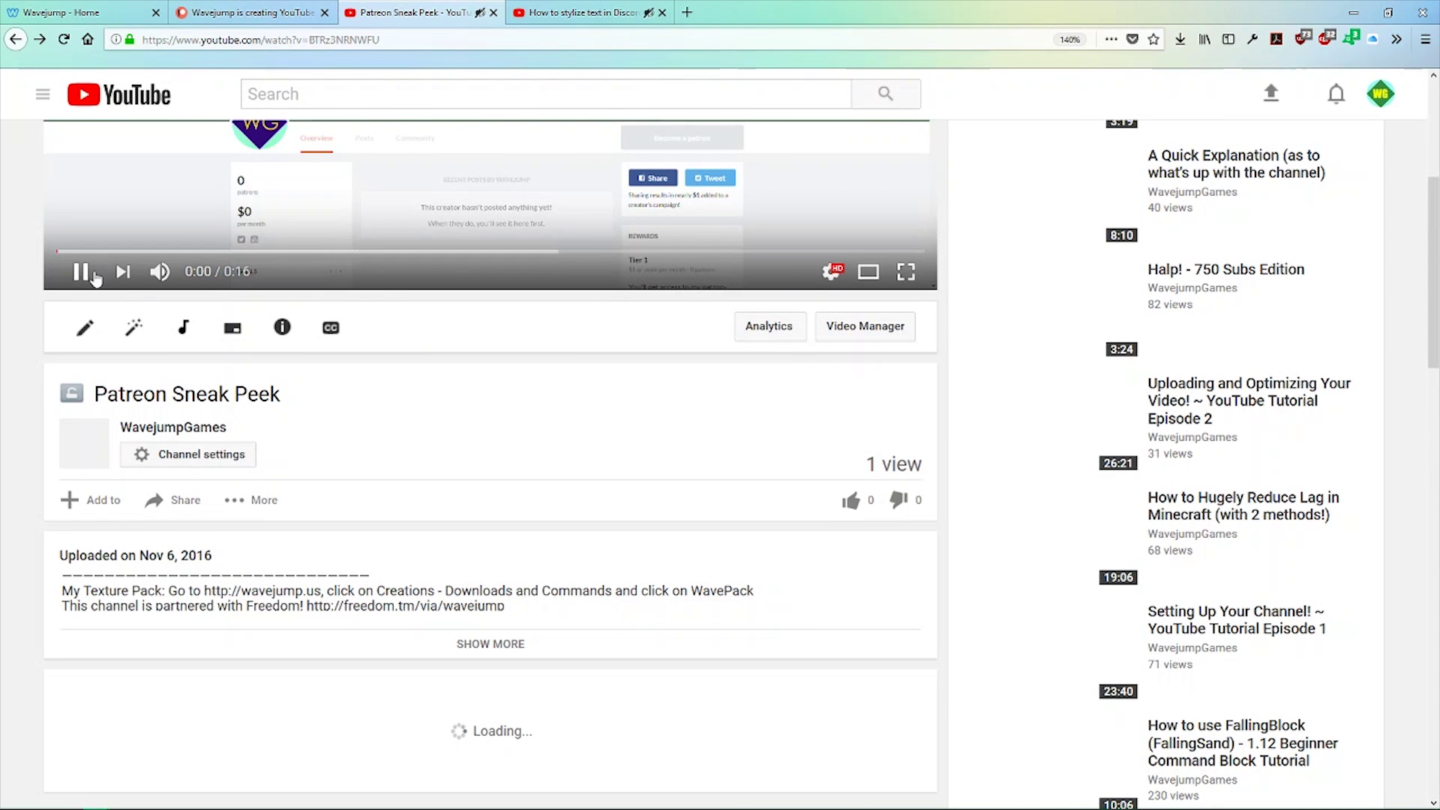
pyautogui.click(94, 275)
pyautogui.scroll(-7, 347, 391)
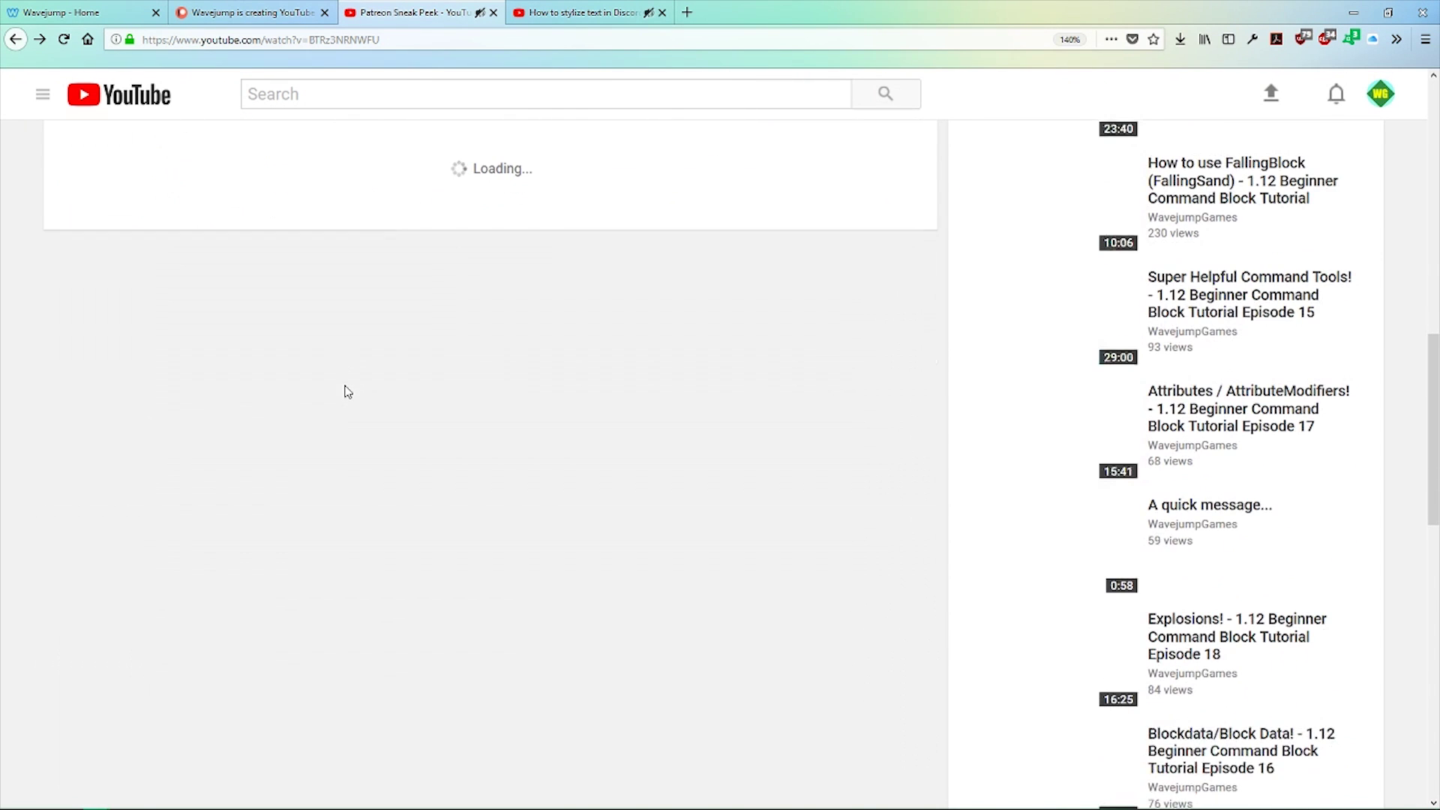
# Return to the Discord text-styling video and scroll through its viewers' formatted comments
pyautogui.hotkey('ctrl', 'Tab')
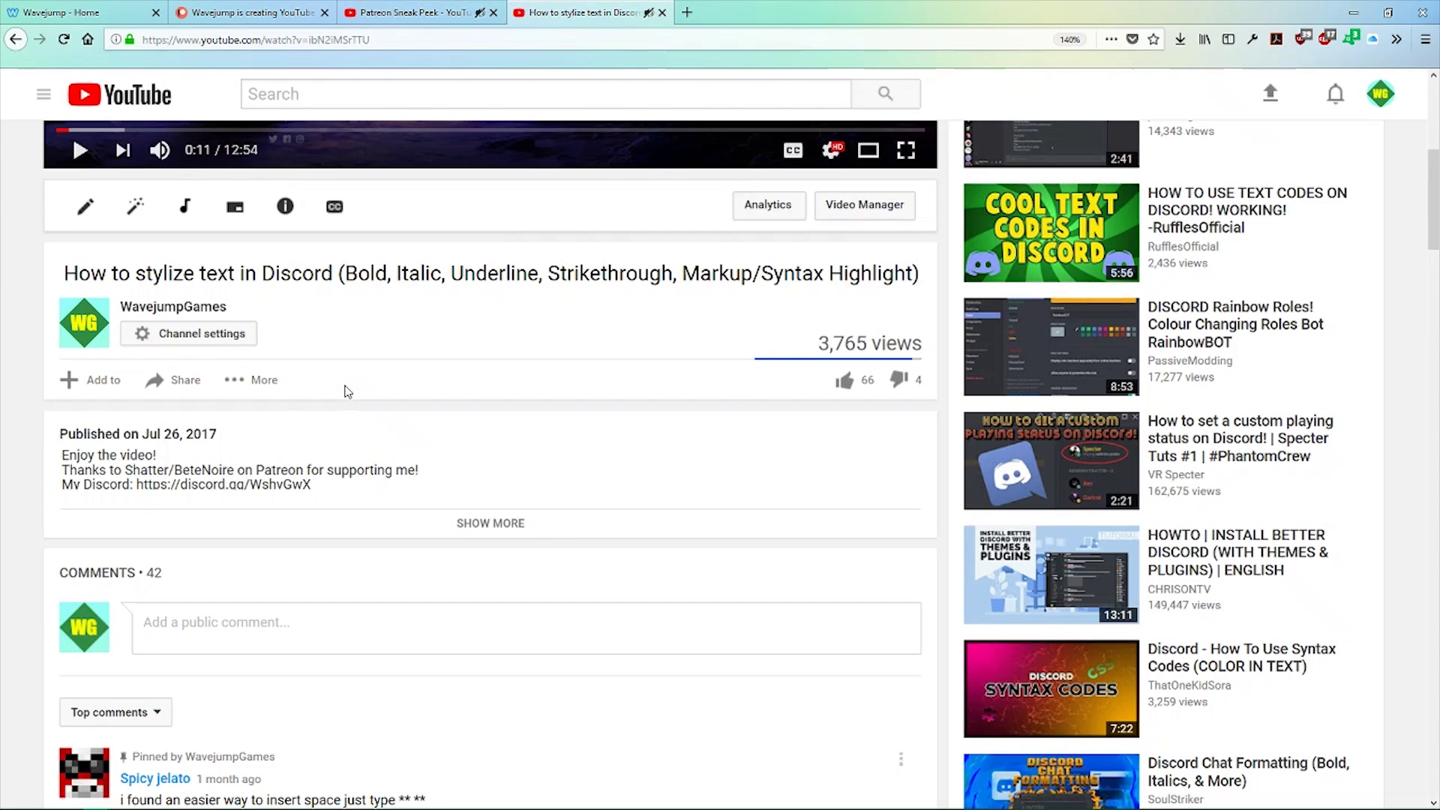
pyautogui.scroll(-9, 338, 369)
pyautogui.scroll(6, 323, 321)
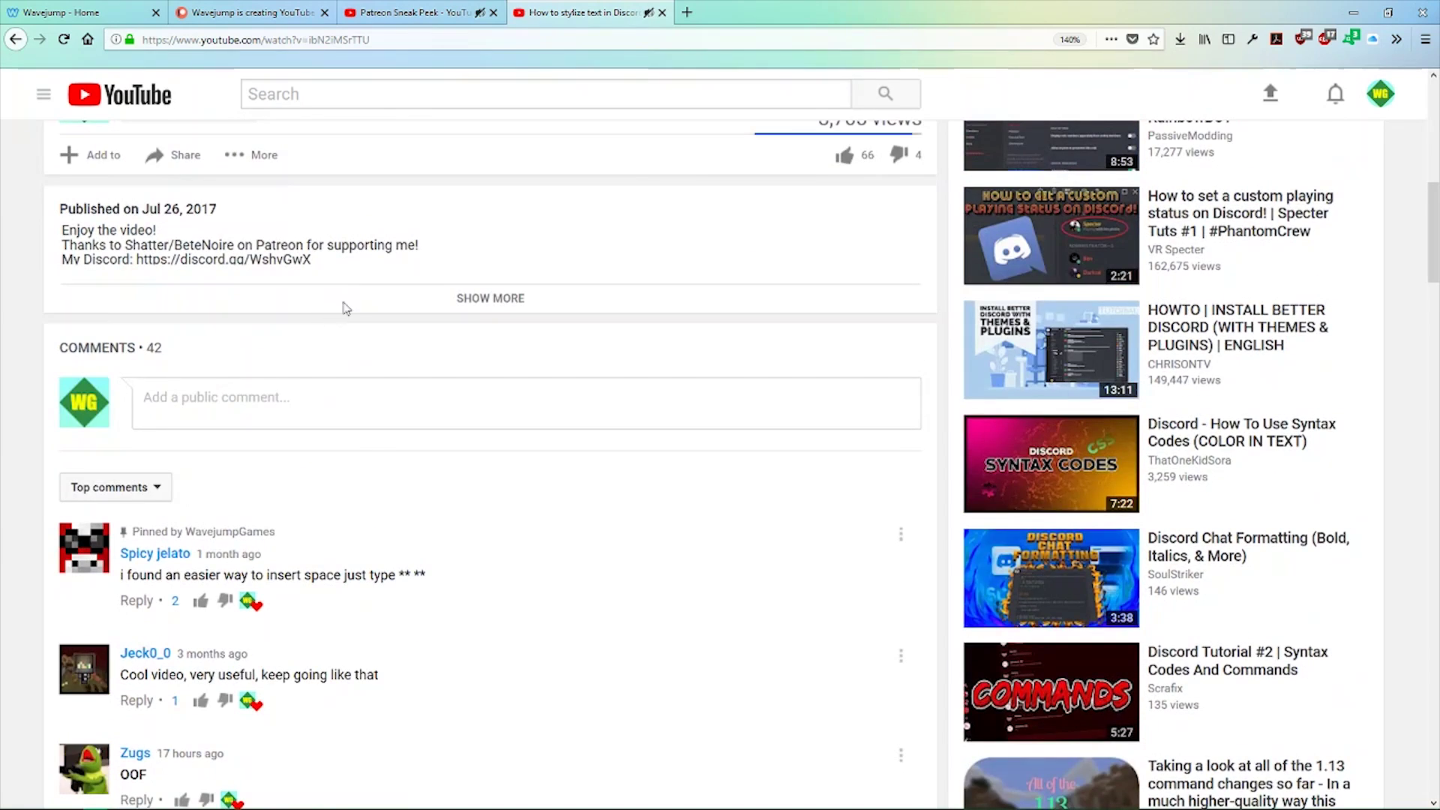
pyautogui.scroll(3, 820, 219)
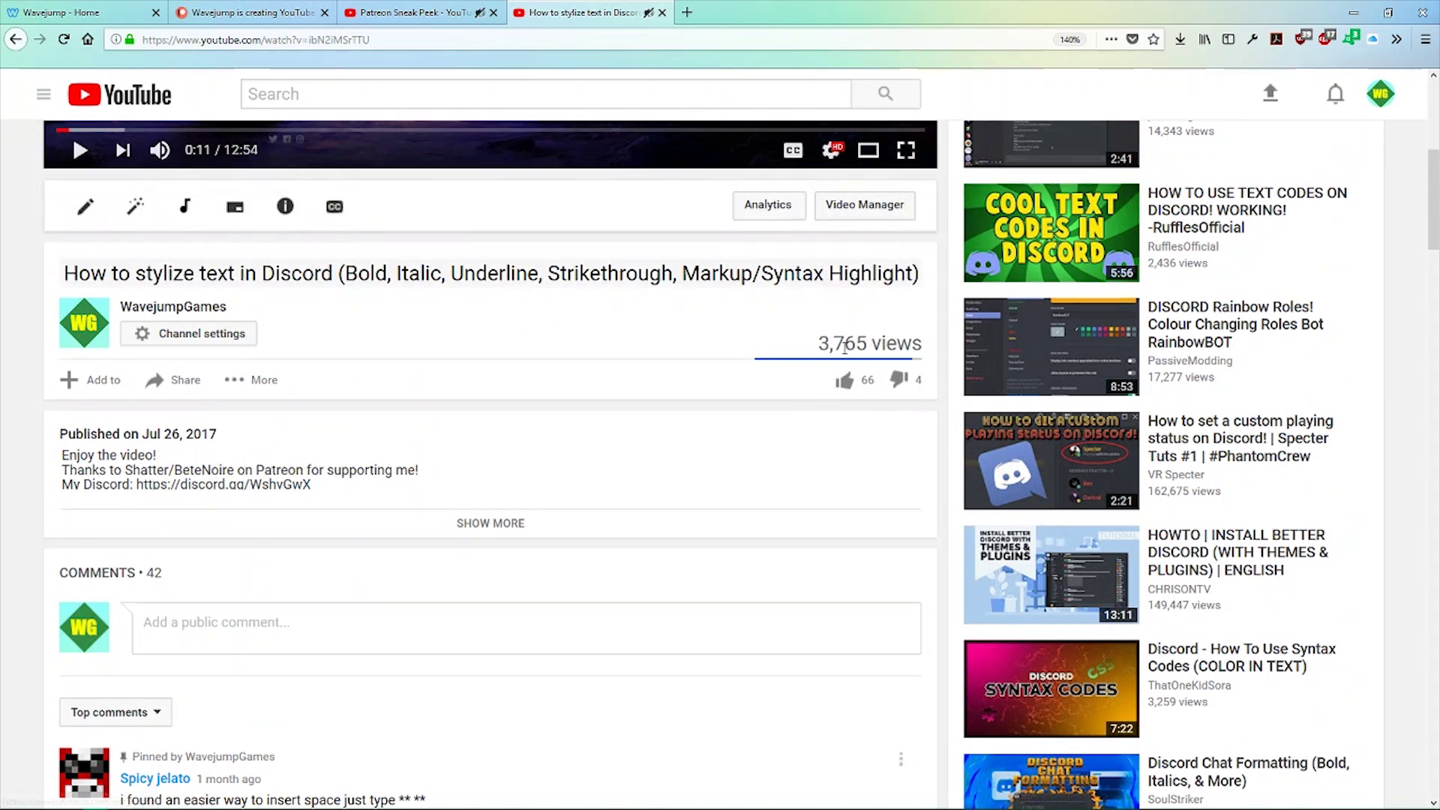
pyautogui.scroll(-2, 845, 346)
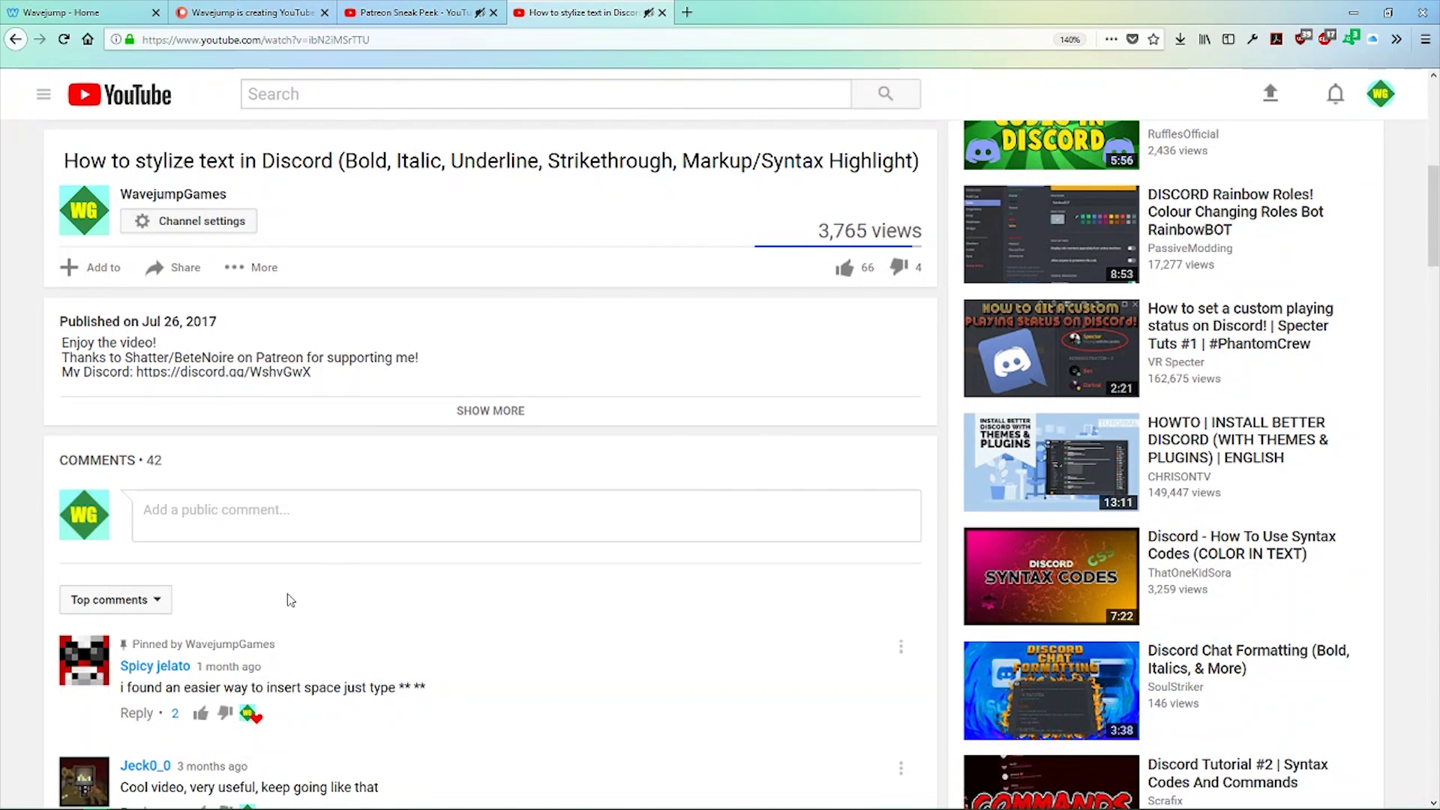
pyautogui.scroll(-2, 285, 578)
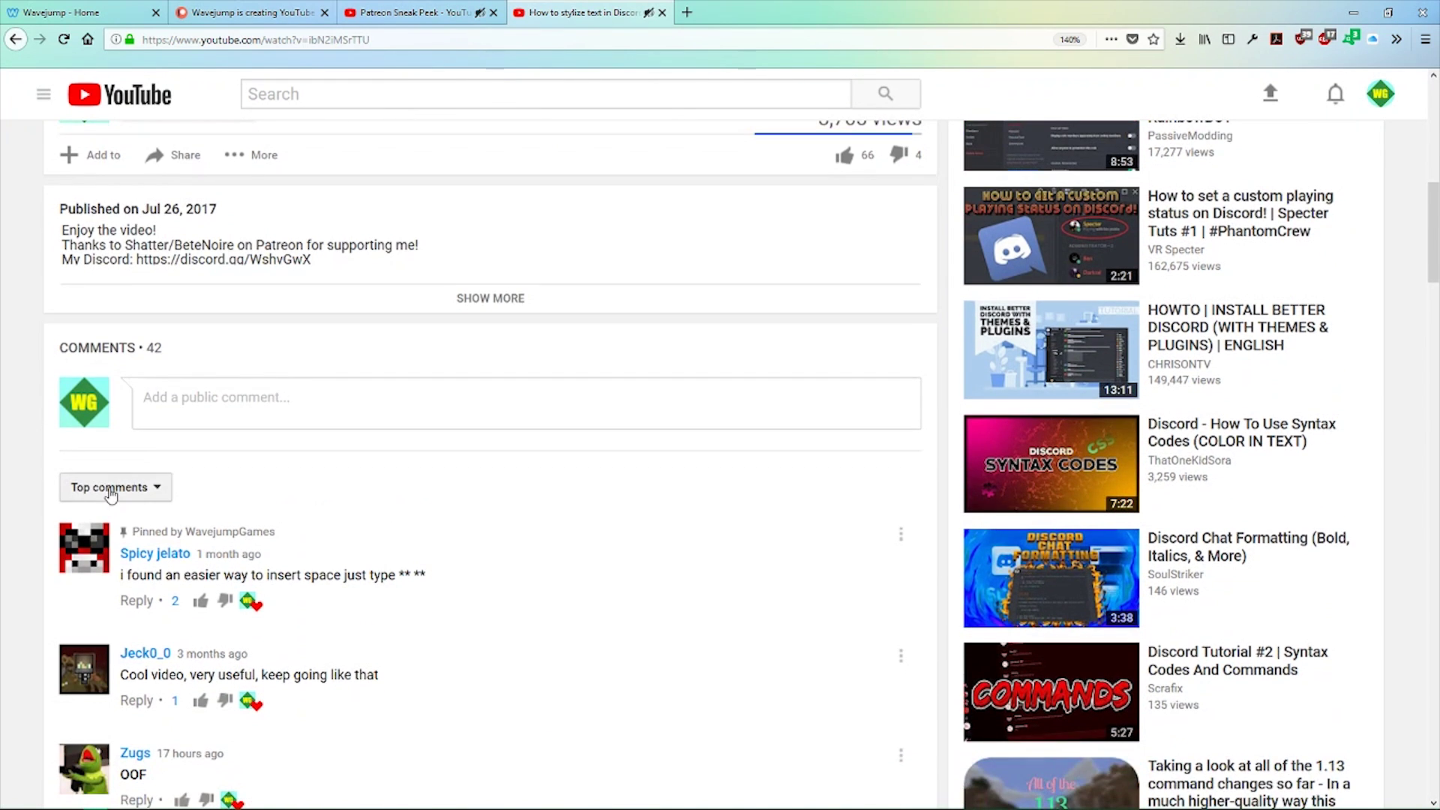
pyautogui.scroll(-2, 366, 551)
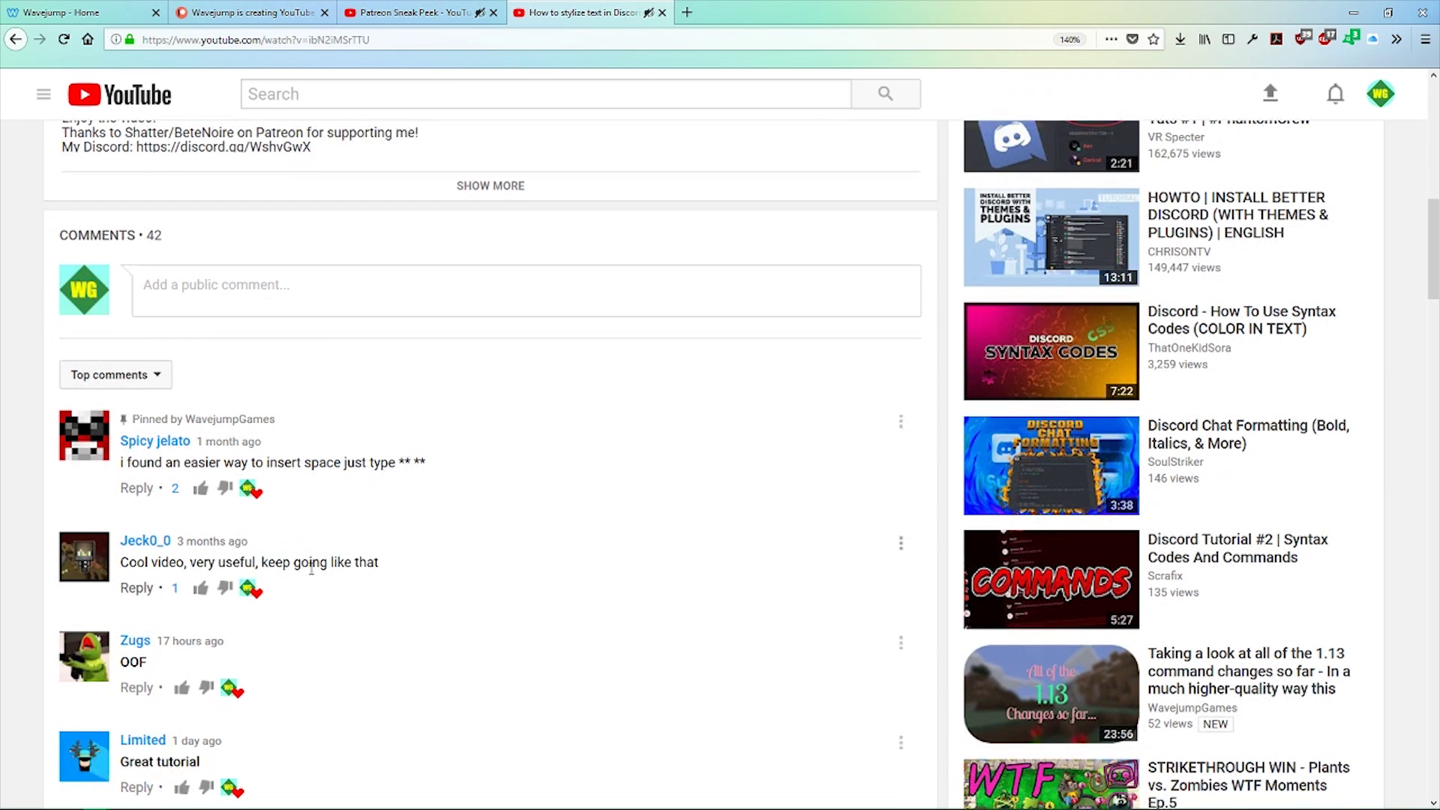
pyautogui.scroll(6, 334, 537)
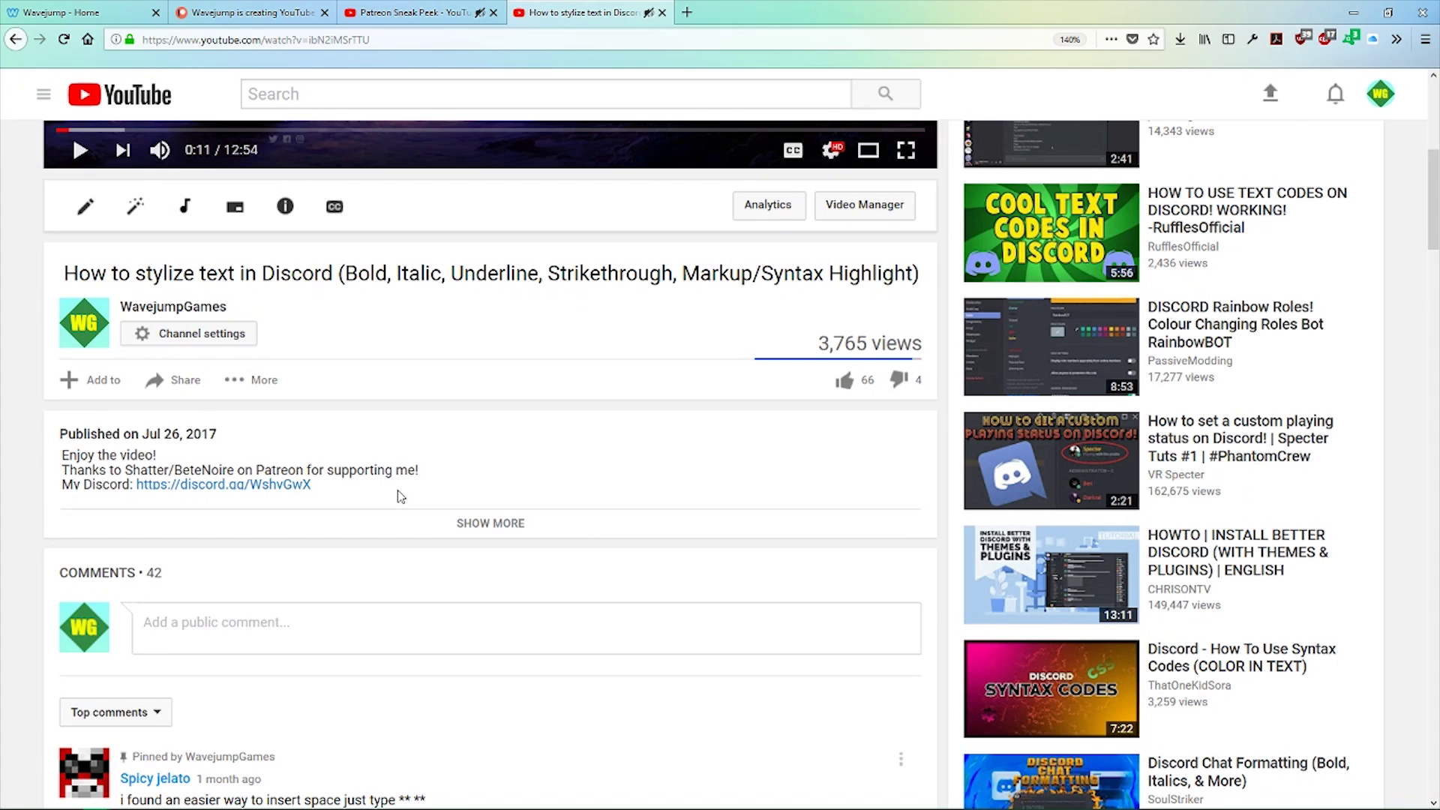
pyautogui.scroll(-6, 400, 496)
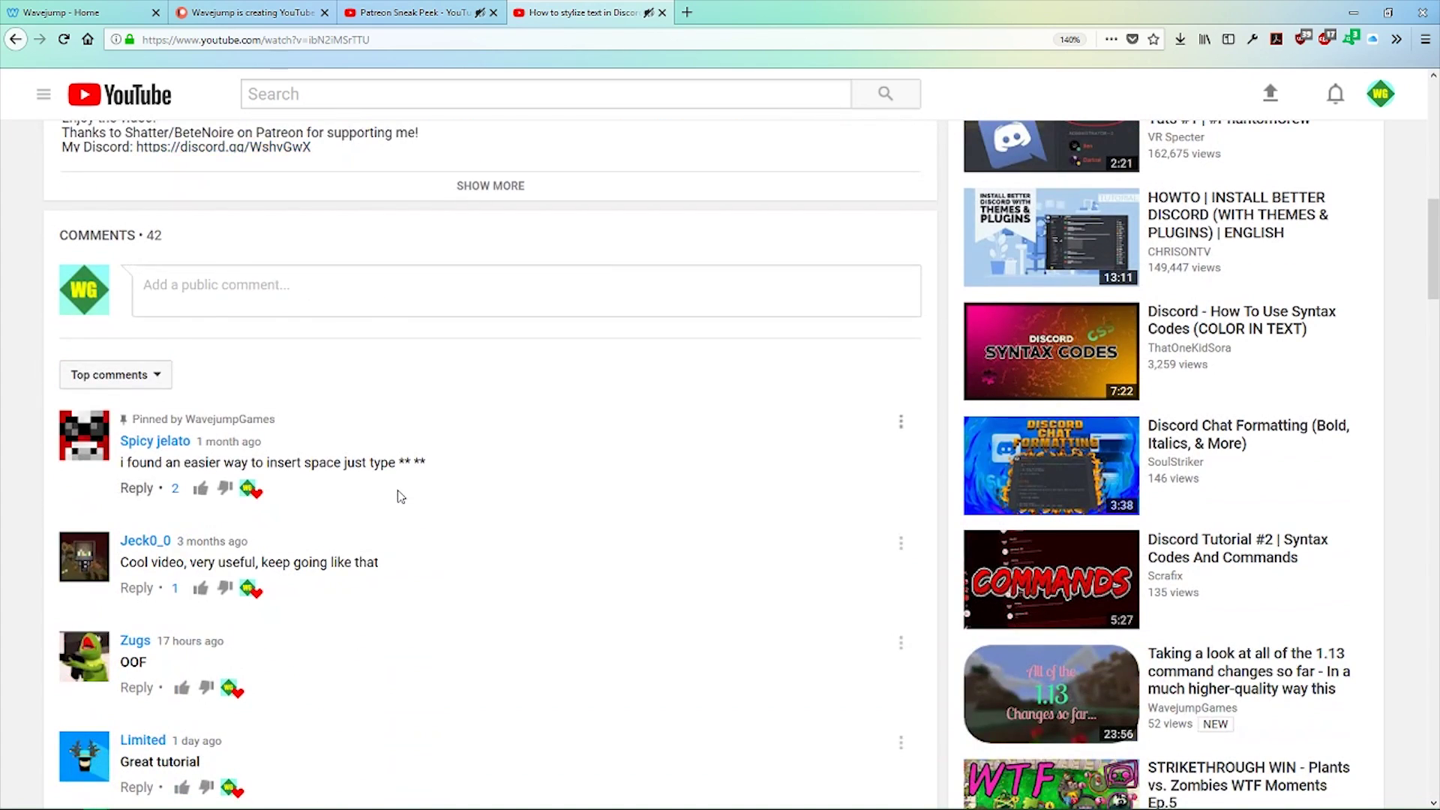
pyautogui.scroll(-6, 383, 501)
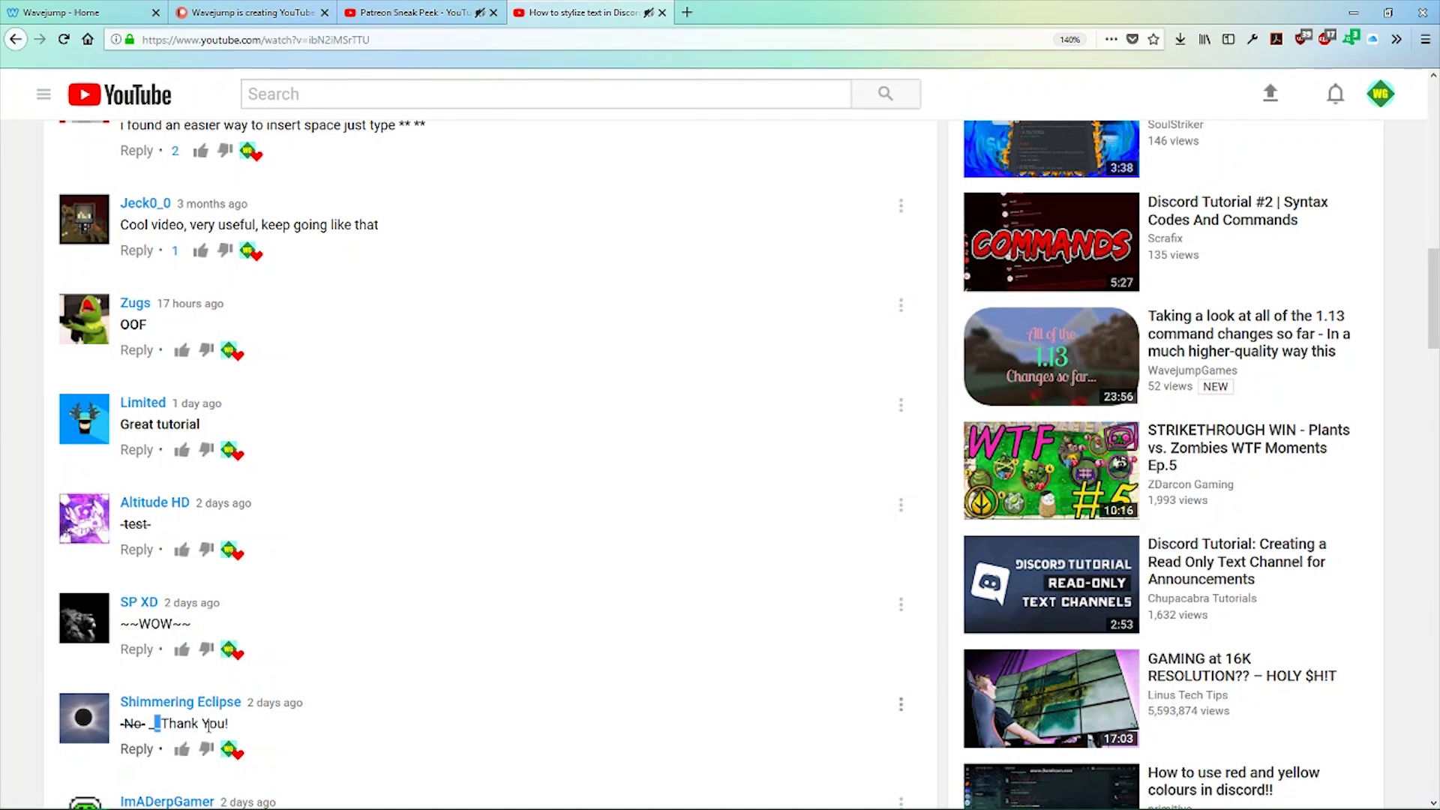
# Highlight 'Thank You!' and the ~~WOW~~ comment text, then clear the selection
pyautogui.moveTo(155, 729); pyautogui.dragTo(229, 726)
pyautogui.tripleClick(105, 616)
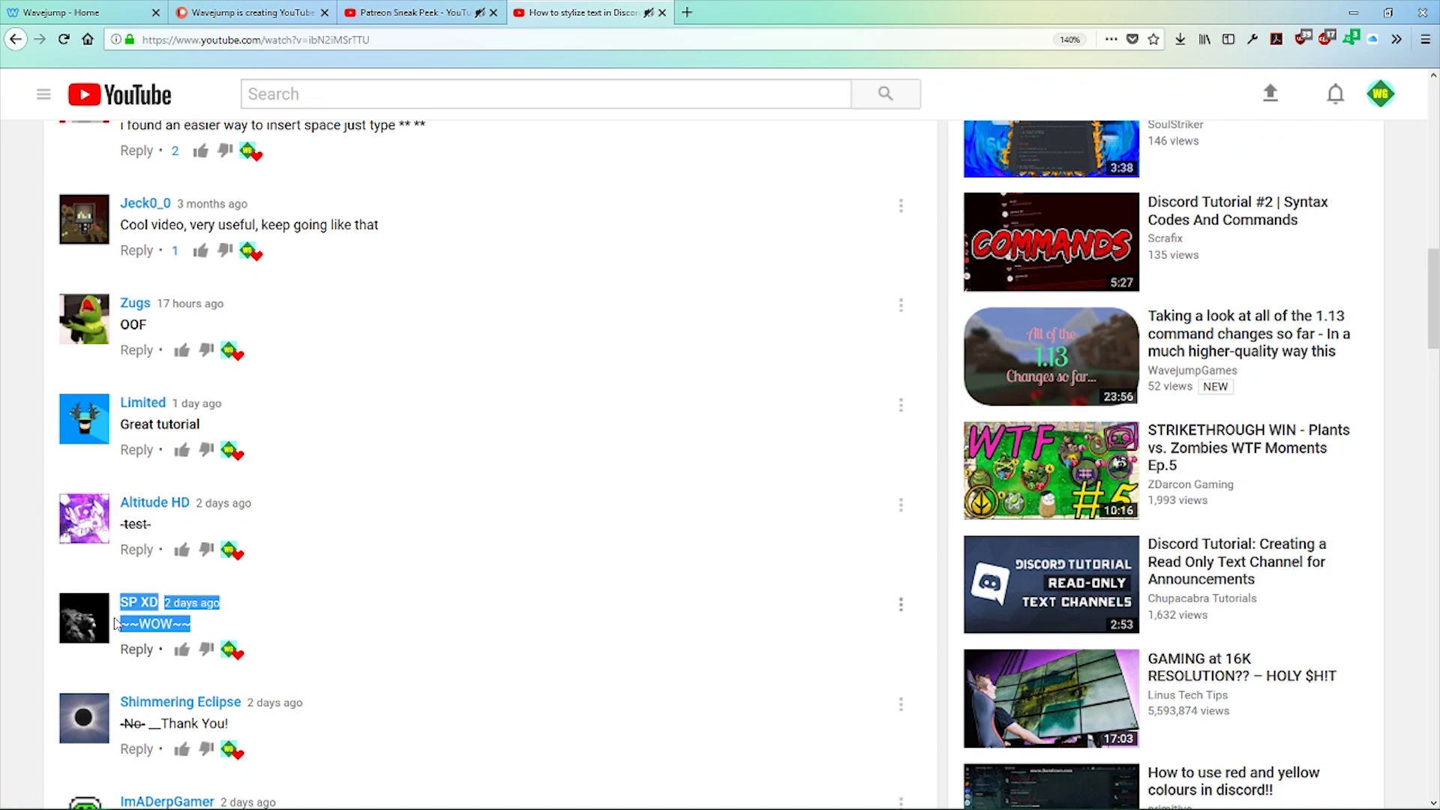
pyautogui.tripleClick(118, 624)
pyautogui.click(499, 635)
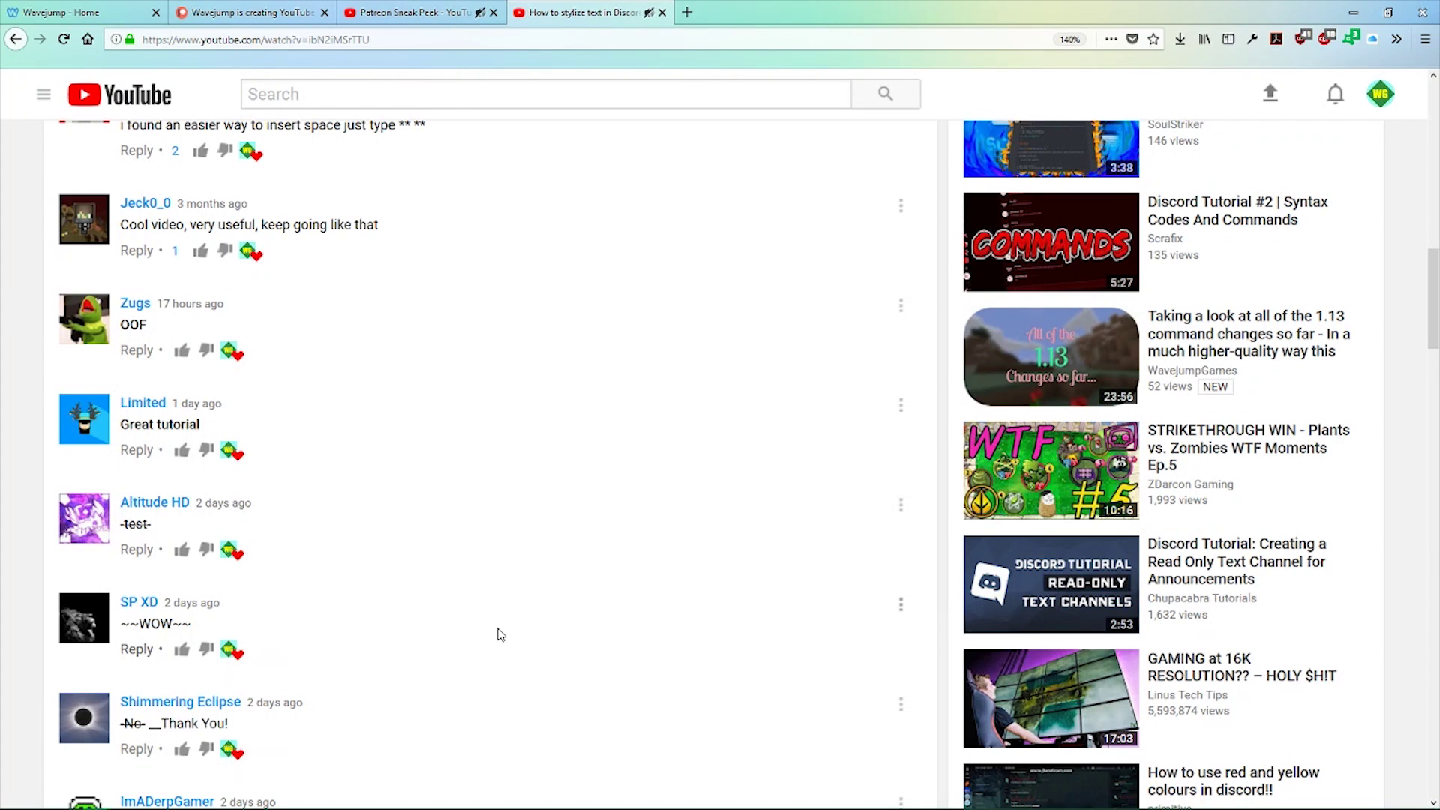
# On the Patreon Sneak Peek video, draft '*Bold Text* _Italic Text_ -Strikethroughed text-' and start a second line
pyautogui.hotkey('ctrl', 'shift', 'Tab')
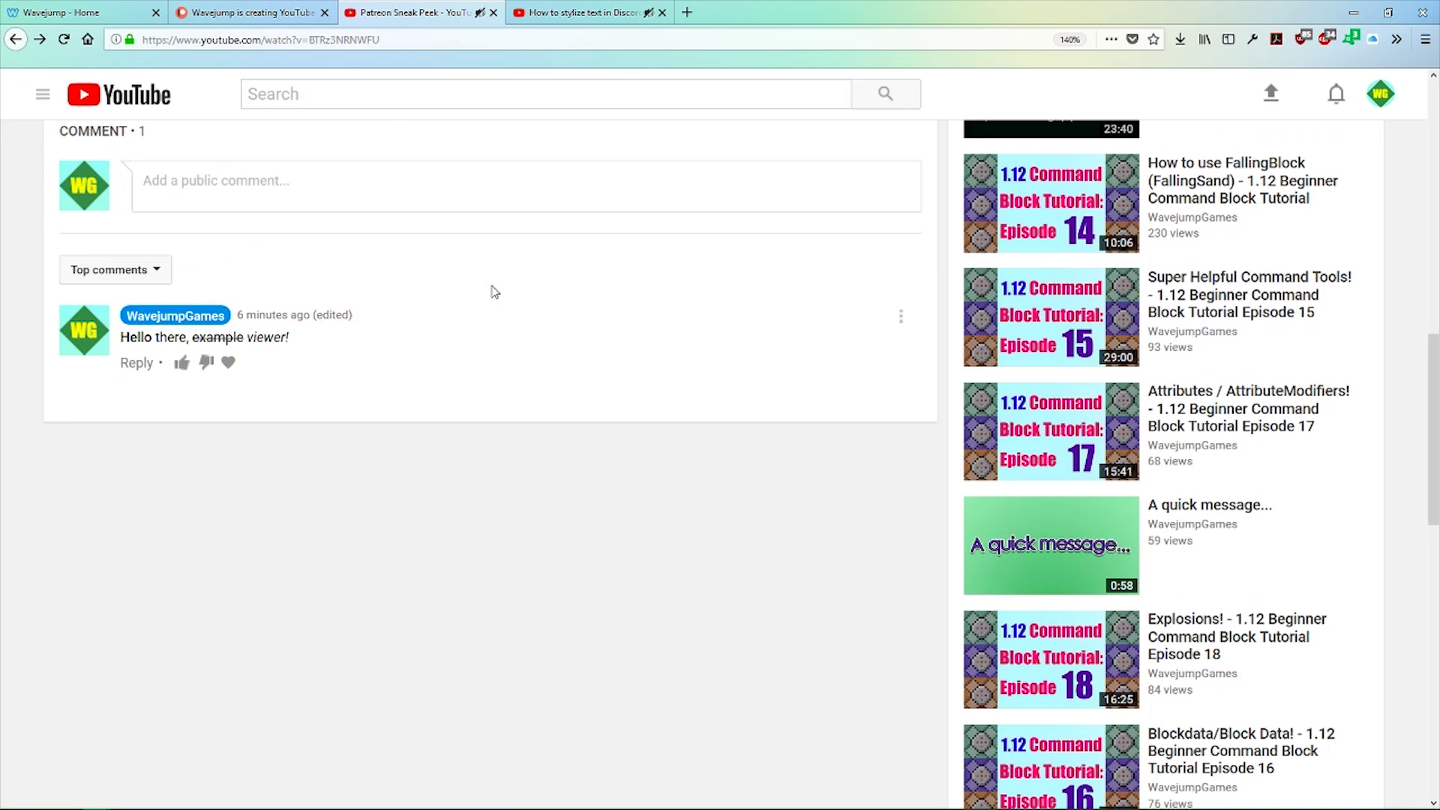
pyautogui.click(406, 198)
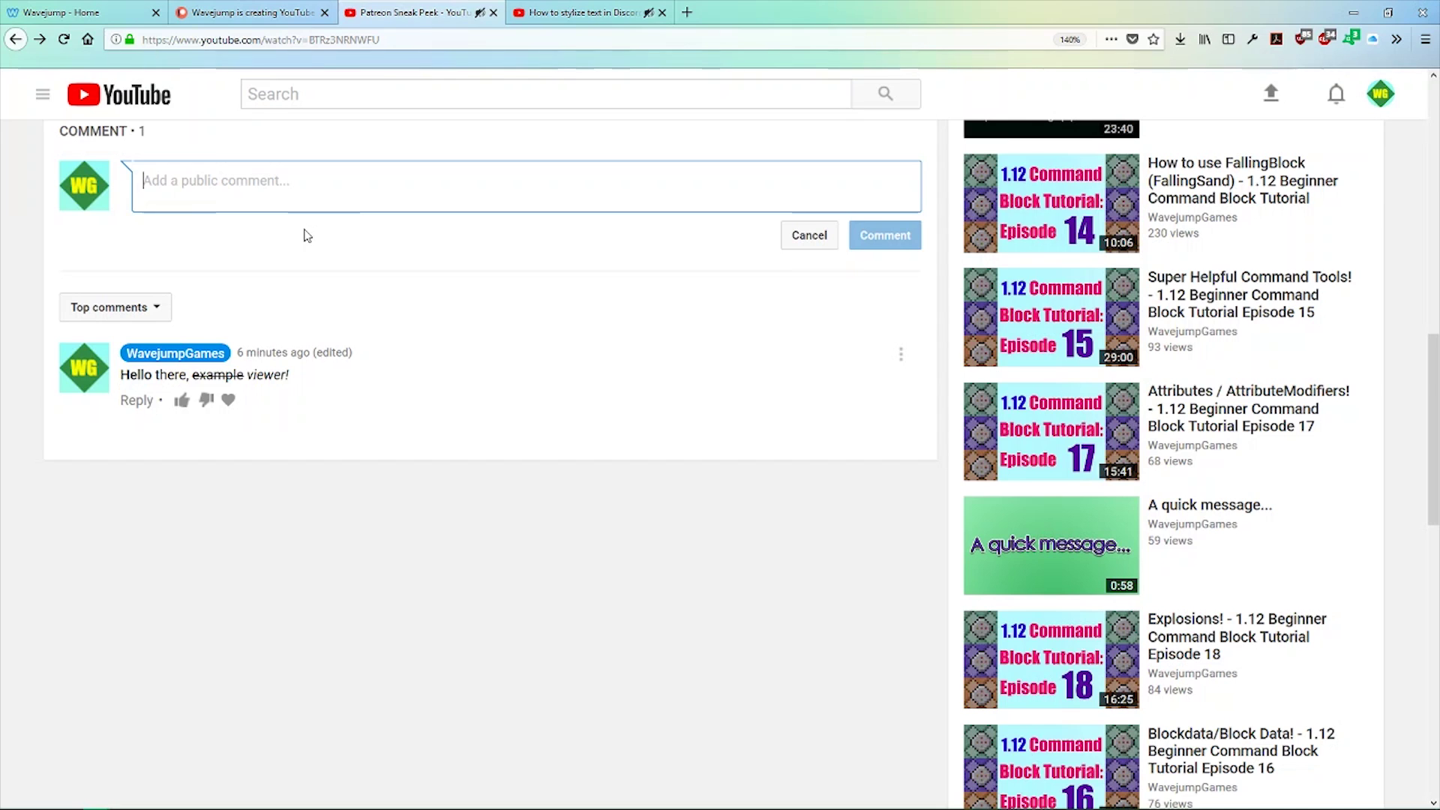
pyautogui.write('*')
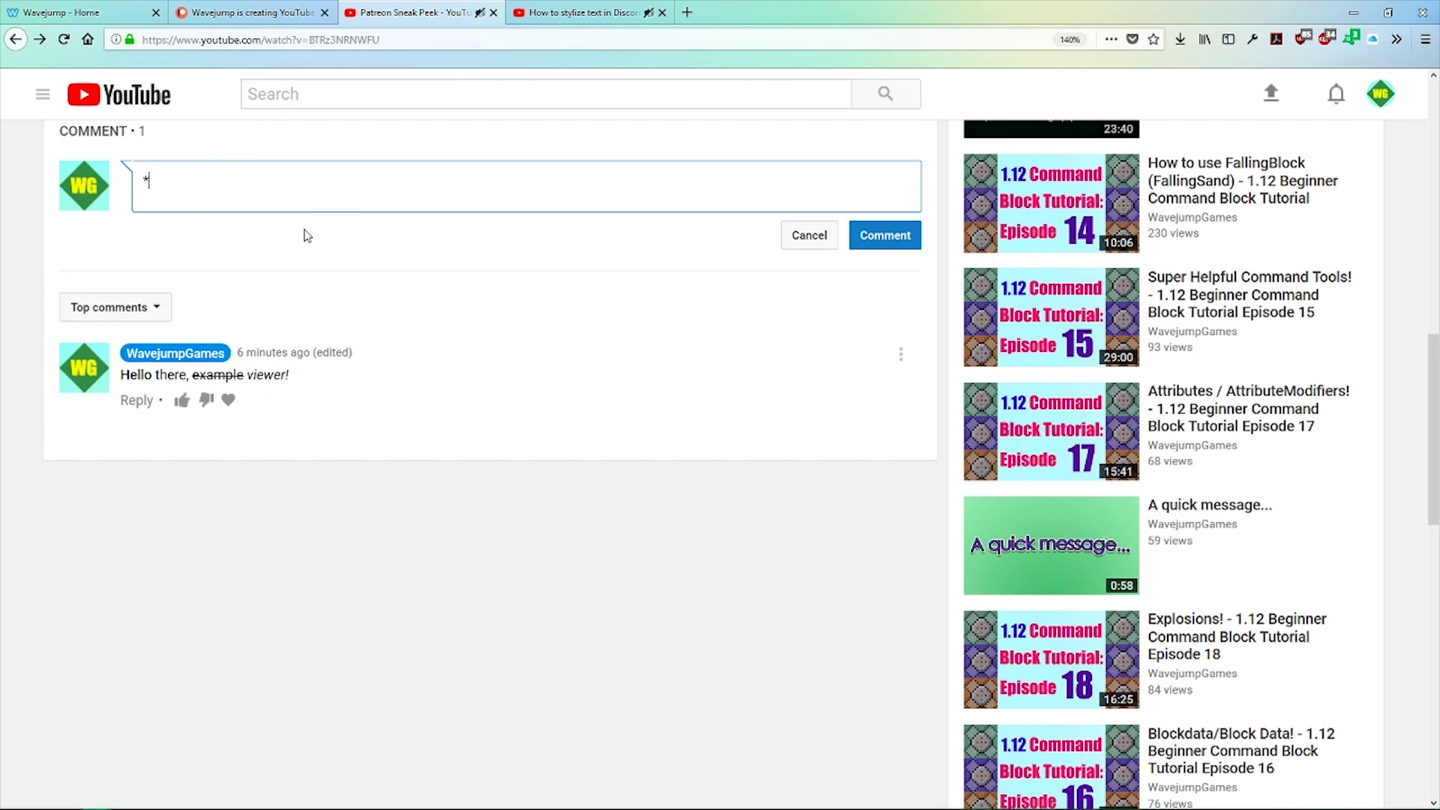
pyautogui.write('Bold Text')
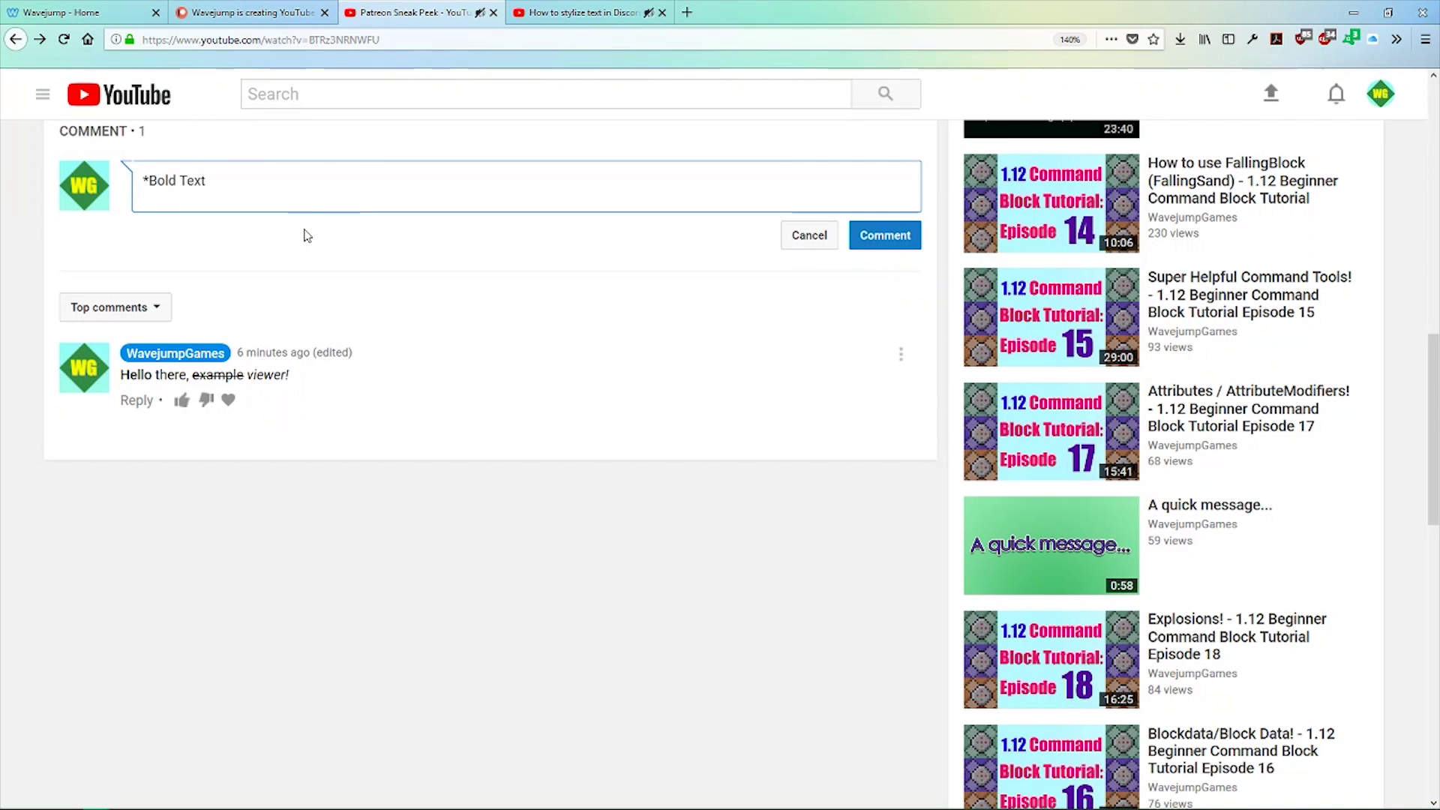
pyautogui.write('* _Italic Text_ -Strikethro')
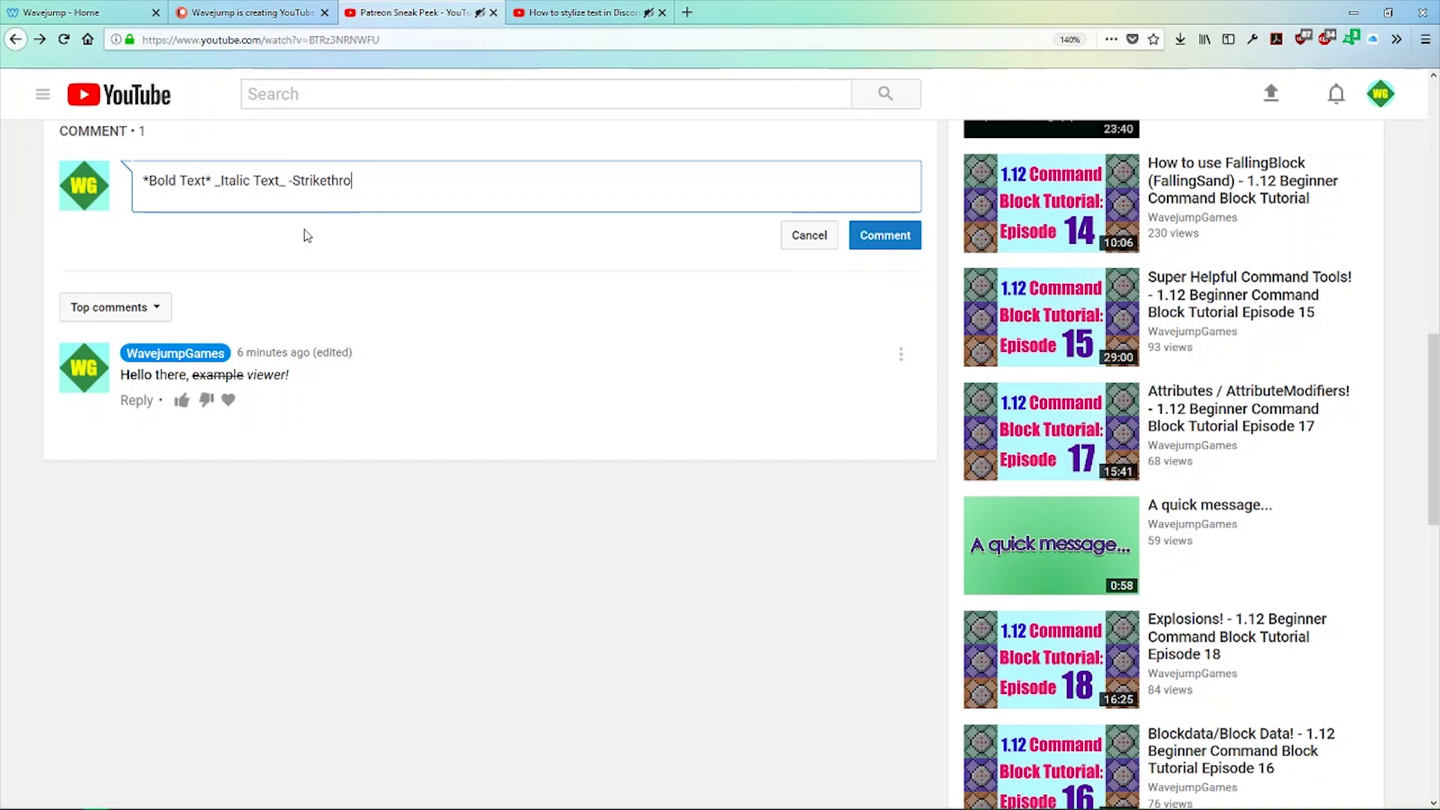
pyautogui.write('ugh-ed text')
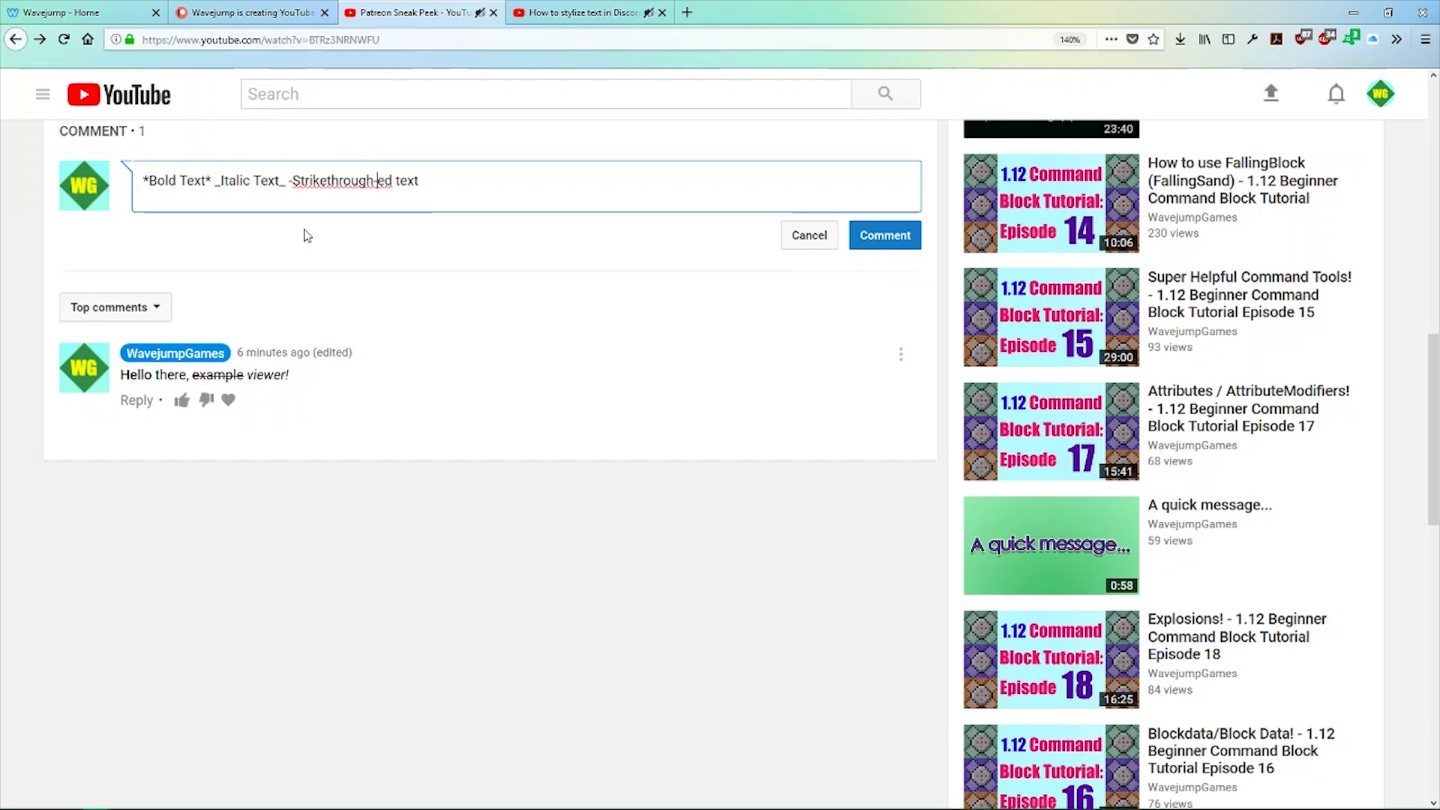
pyautogui.press('BackSpace')
pyautogui.press('End')
pyautogui.write('`')
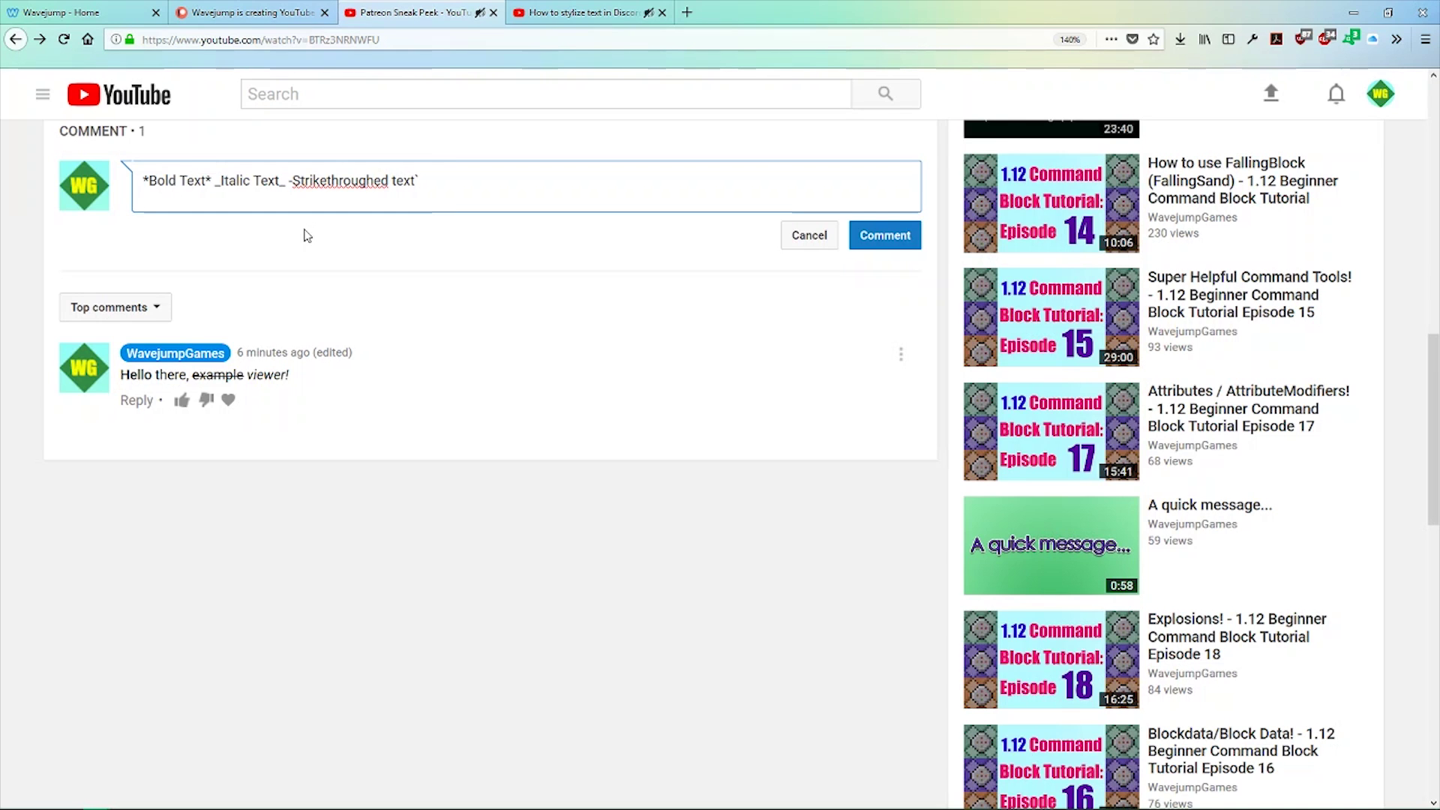
pyautogui.press('BackSpace')
pyautogui.write('-')
pyautogui.hotkey('shift', 'Return')
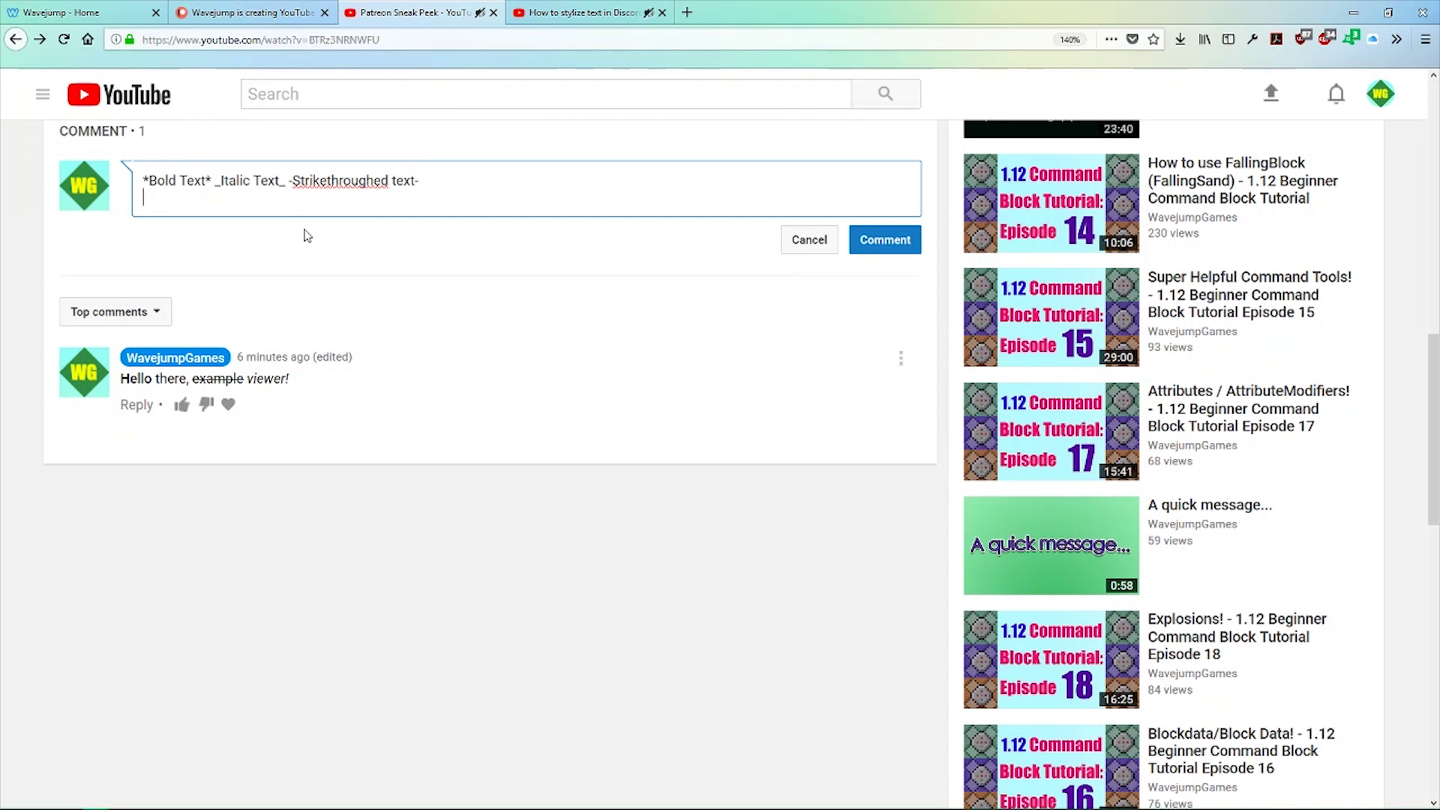
# Add a second line with '*_Bold Italic Text*_' and strikethrough-bold text, then post the comment
pyautogui.write('*_Bold Italic Text*_ -*Strikethr')
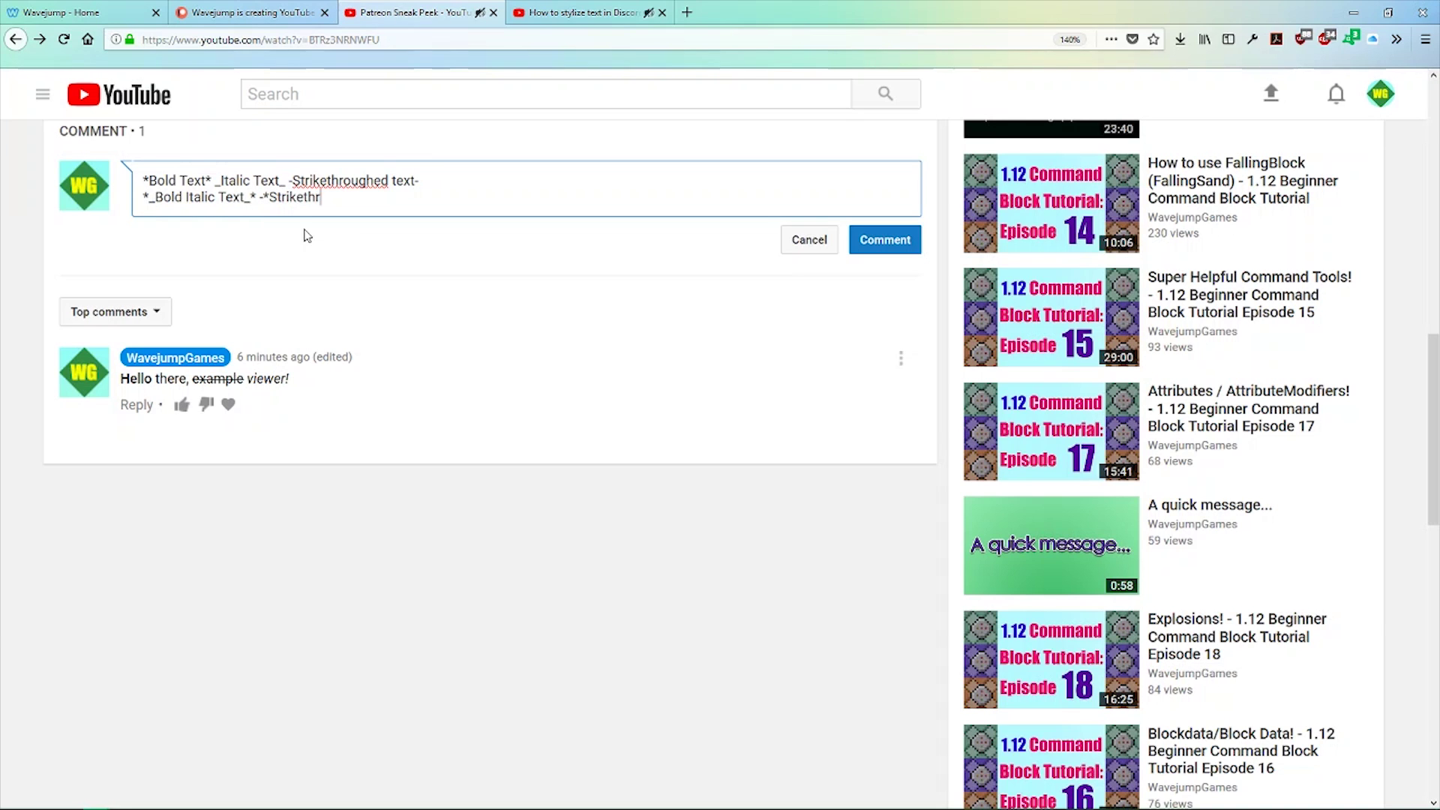
pyautogui.write('oughed B')
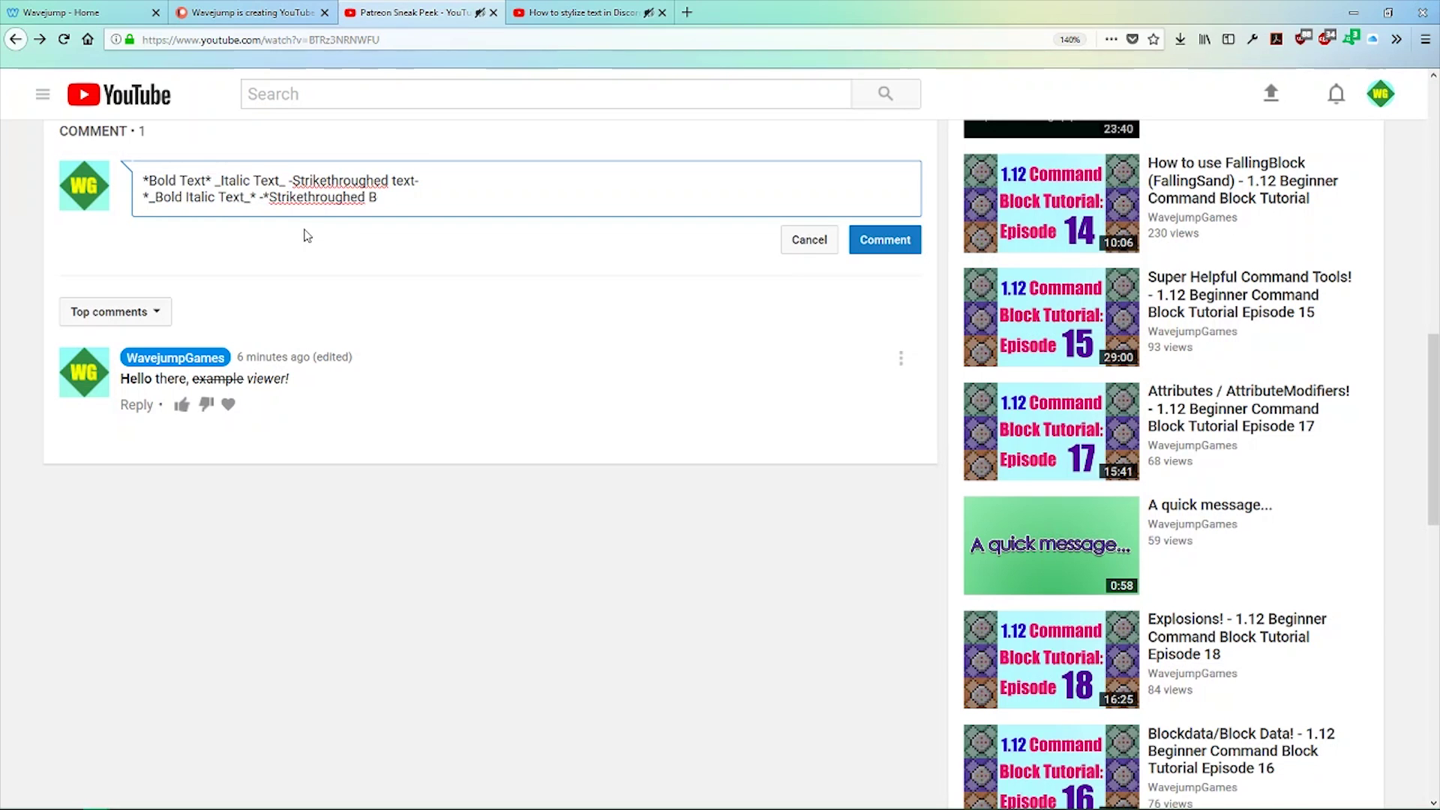
pyautogui.write('Oold Text&')
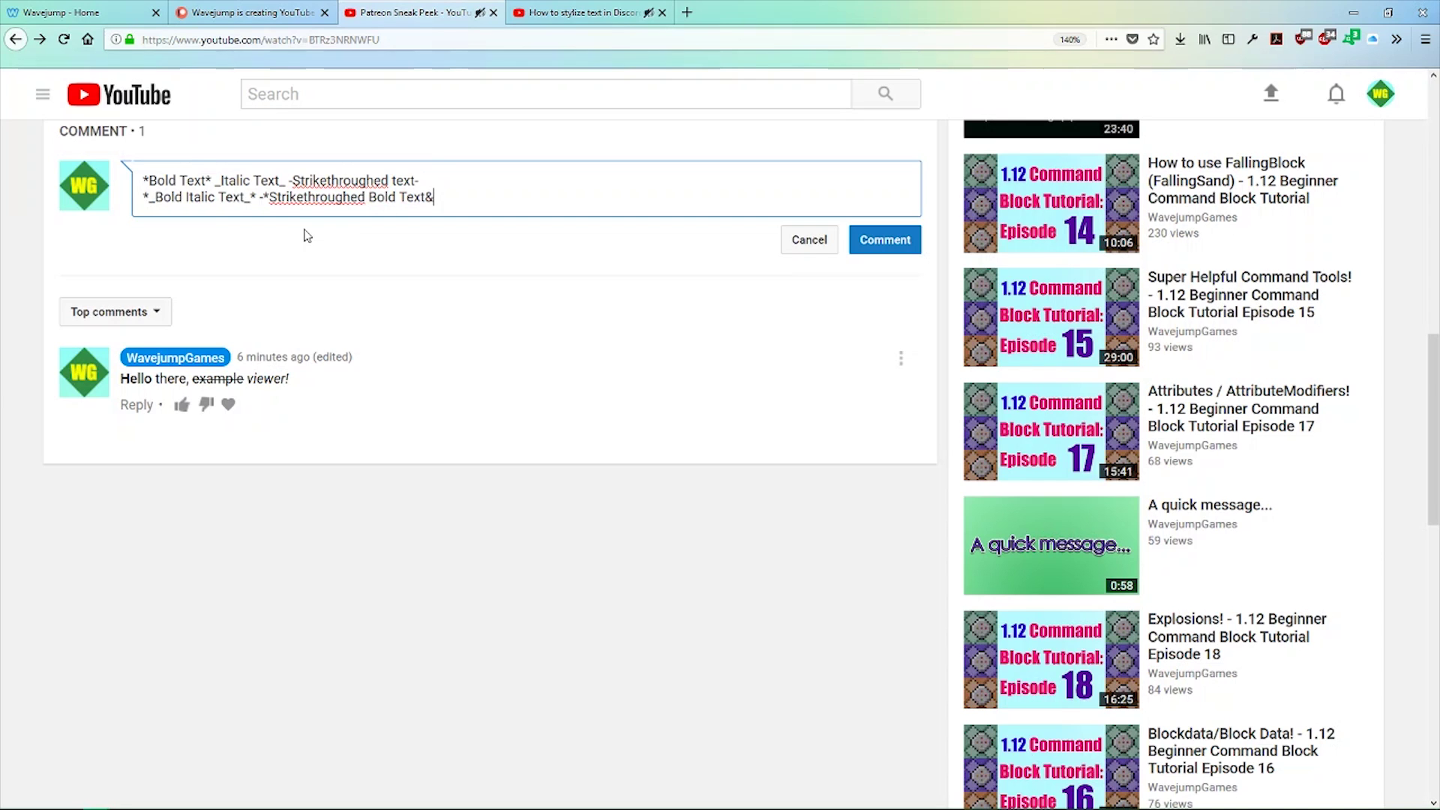
pyautogui.write('*-')
pyautogui.click(884, 243)
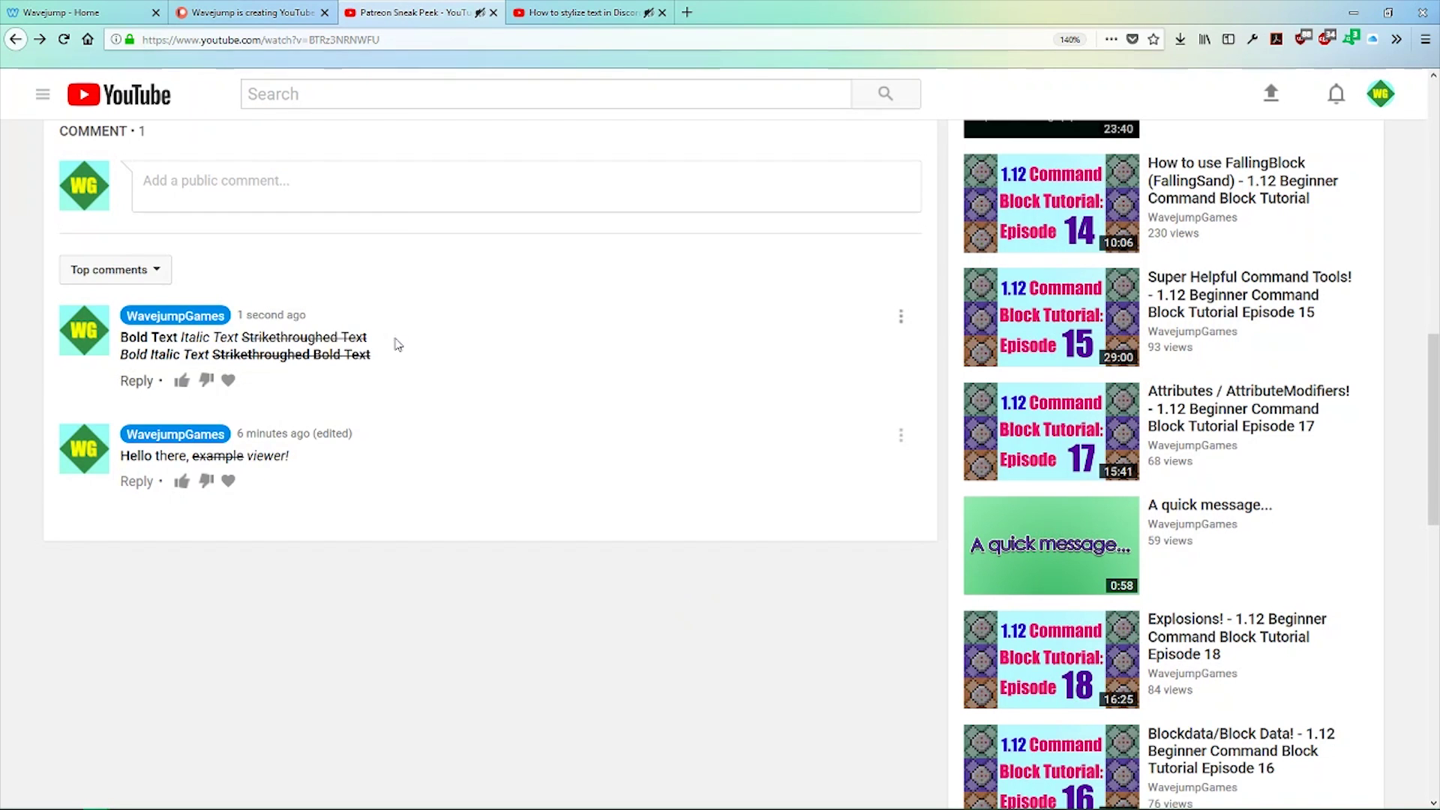
# Put the posted comment into edit mode with the caret at the end of line two
pyautogui.click(901, 316)
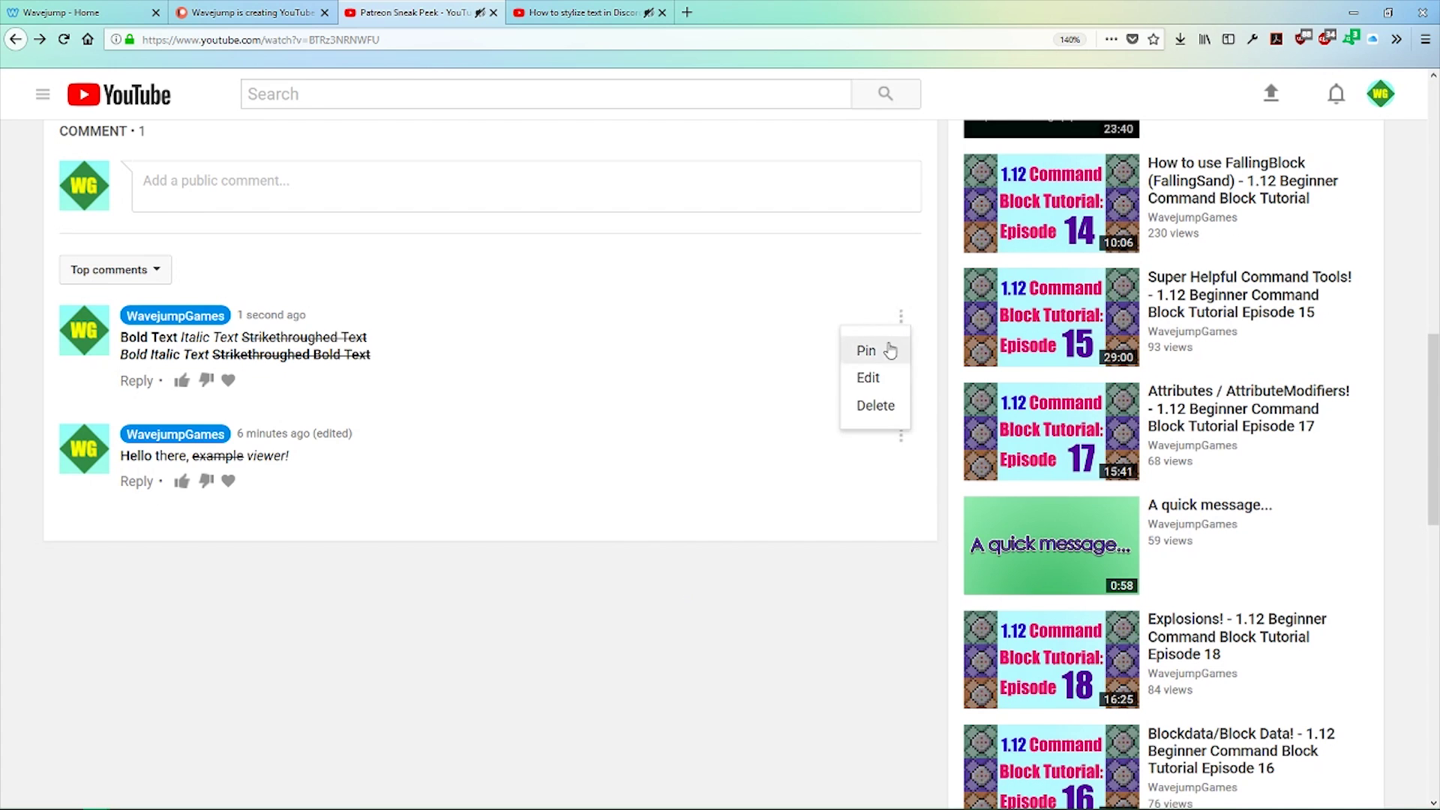
pyautogui.click(884, 378)
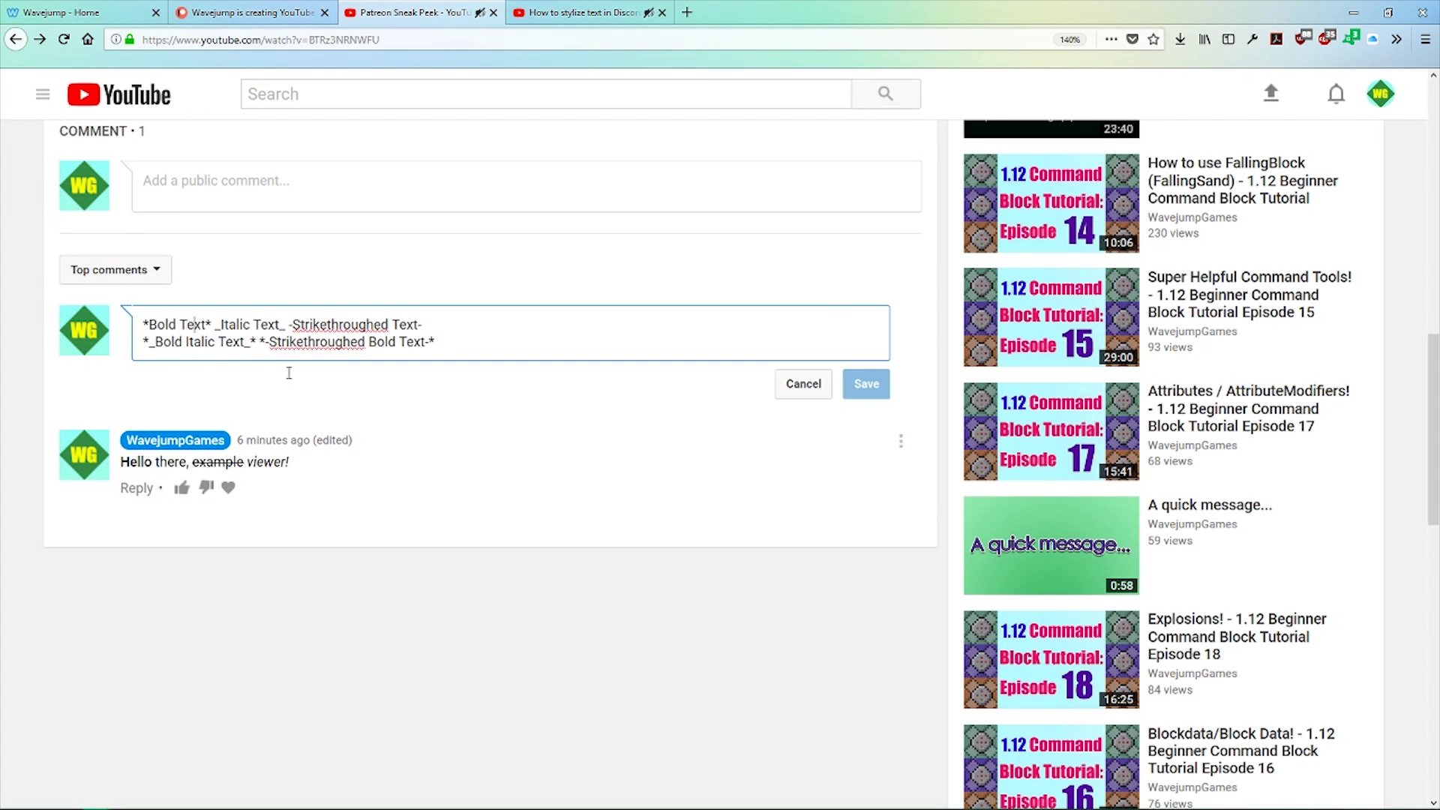
pyautogui.doubleClick(232, 325)
pyautogui.doubleClick(325, 325)
pyautogui.click(185, 342)
pyautogui.click(495, 344)
# Add a third line of italic-strikethrough text followed by an 'All Effects Text' sample
pyautogui.press('Return')
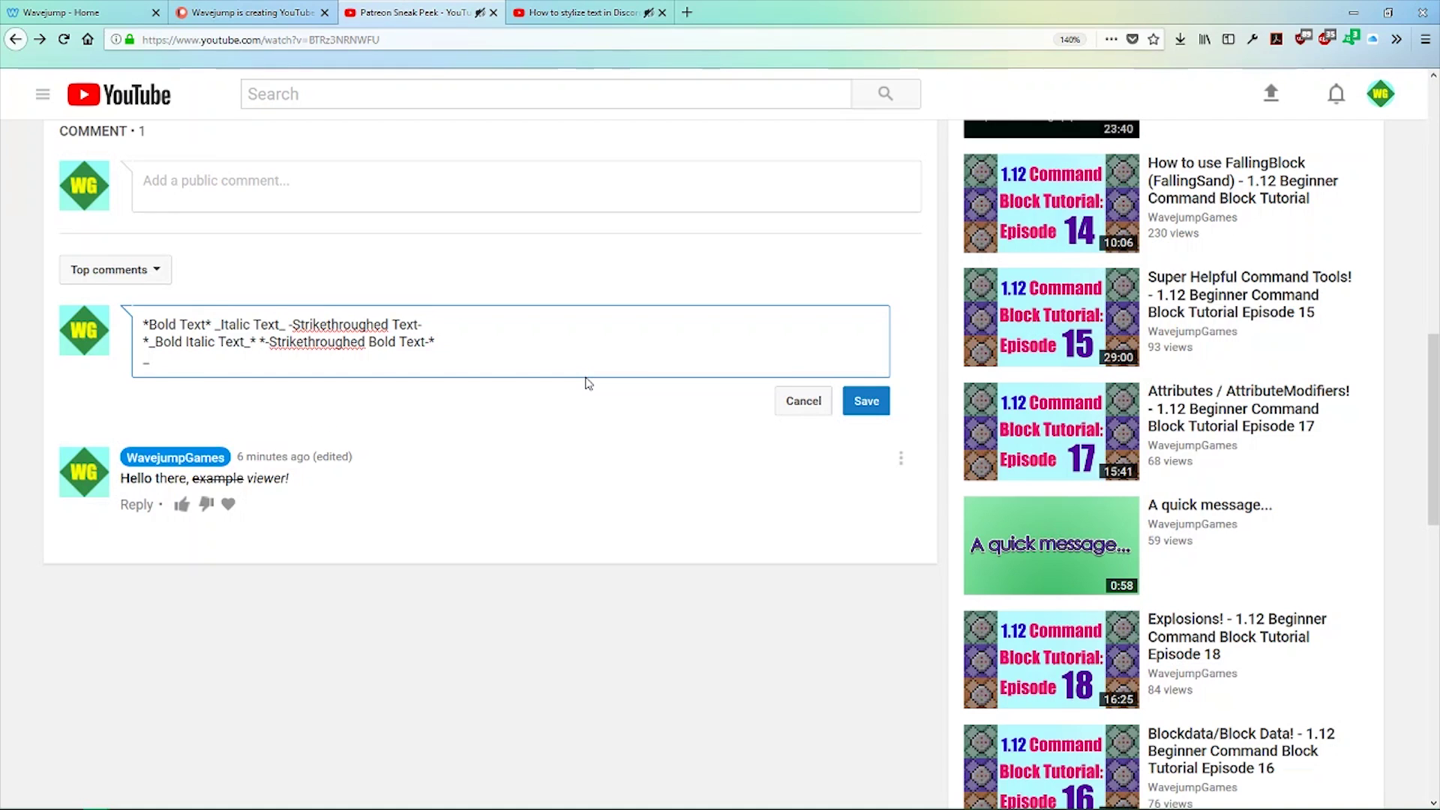
pyautogui.write('*-St')
pyautogui.press('BackSpace')
pyautogui.press('BackSpace')
pyautogui.press('BackSpace')
pyautogui.press('BackSpace')
pyautogui.write('_-It')
pyautogui.write('alic str')
pyautogui.write('trikethoughed te')
pyautogui.press('BackSpace')
pyautogui.press('BackSpace')
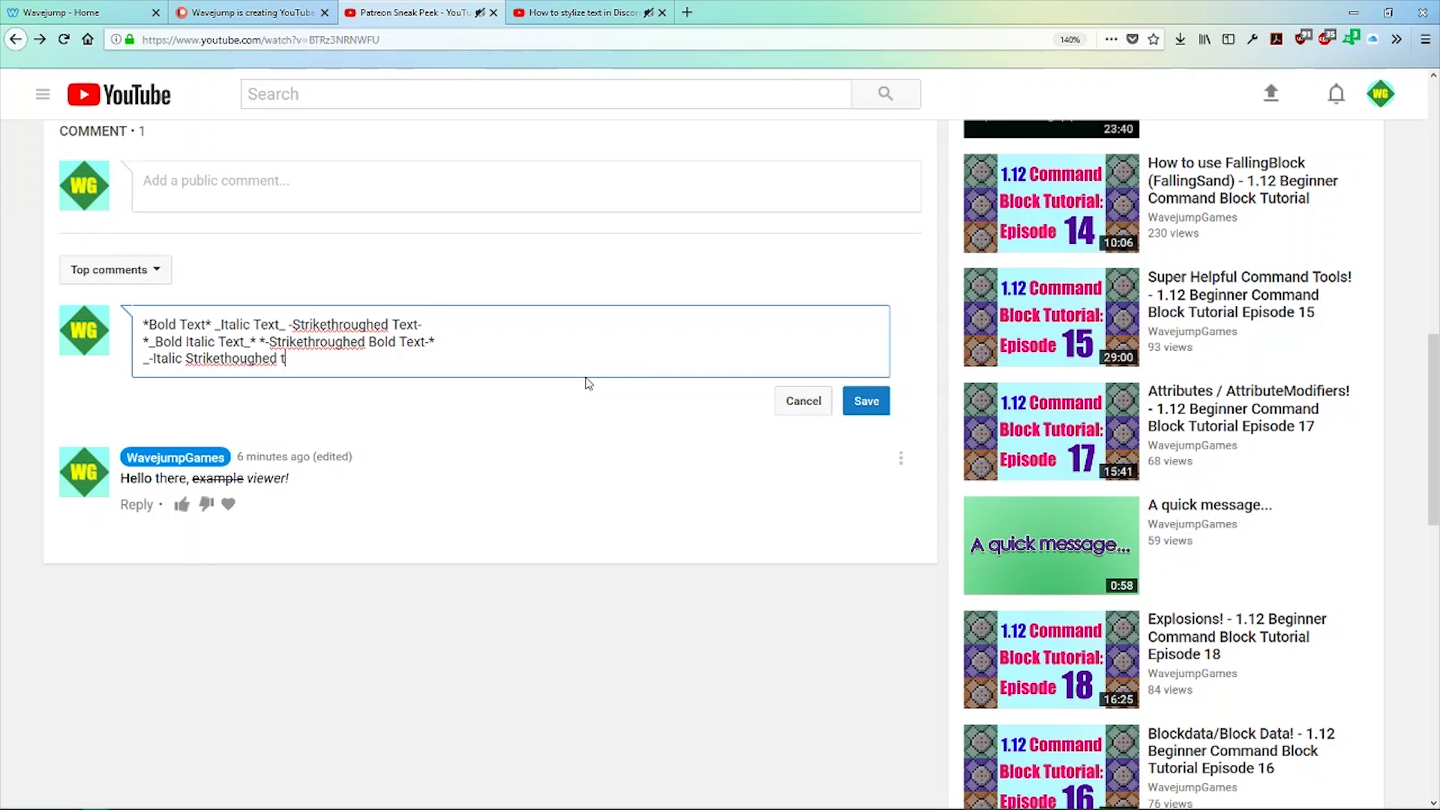
pyautogui.write('Text-_ *_-A')
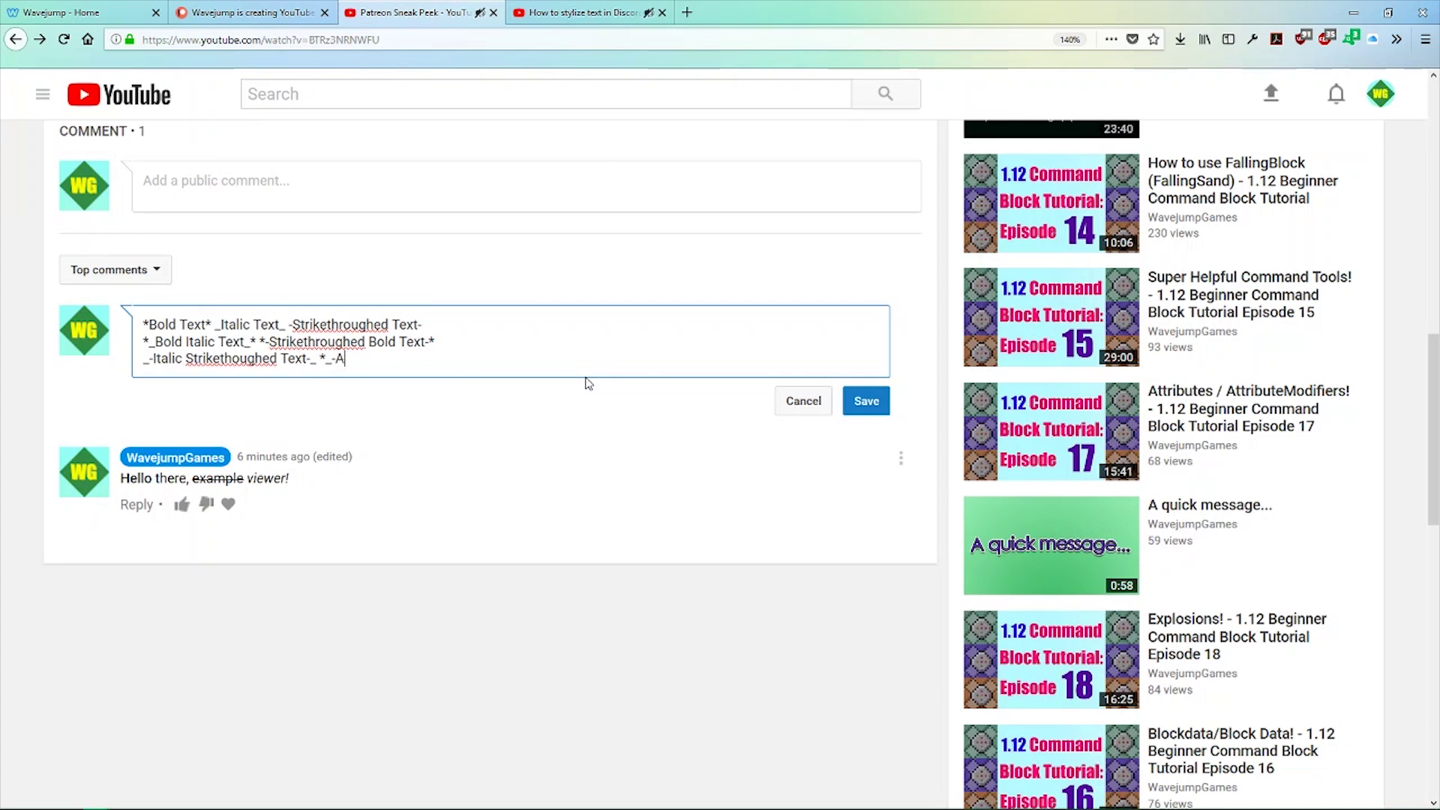
pyautogui.write('ll Effects Text_*-')
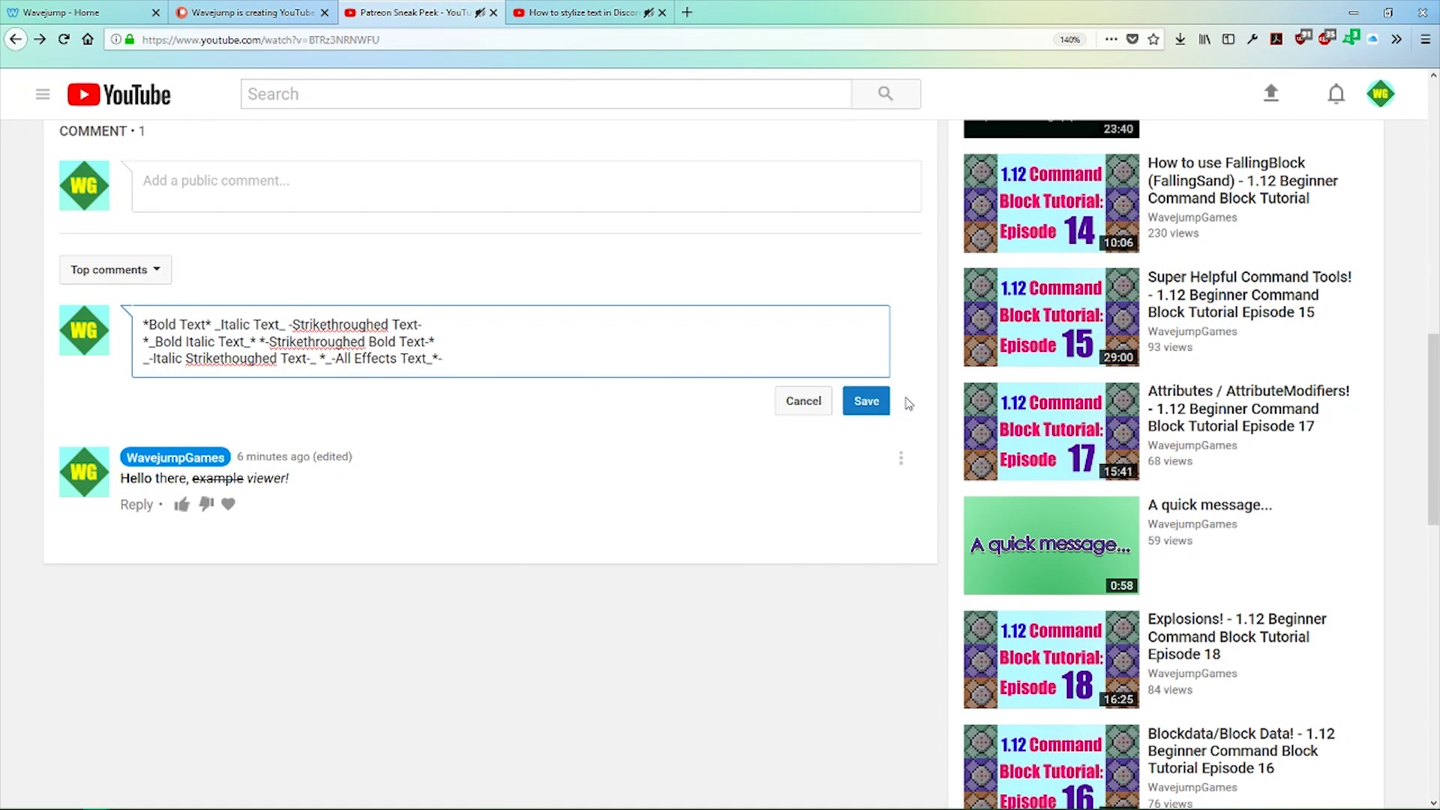
pyautogui.click(903, 402)
# Save the edited comment and scroll to check its three rendered lines
pyautogui.click(890, 405)
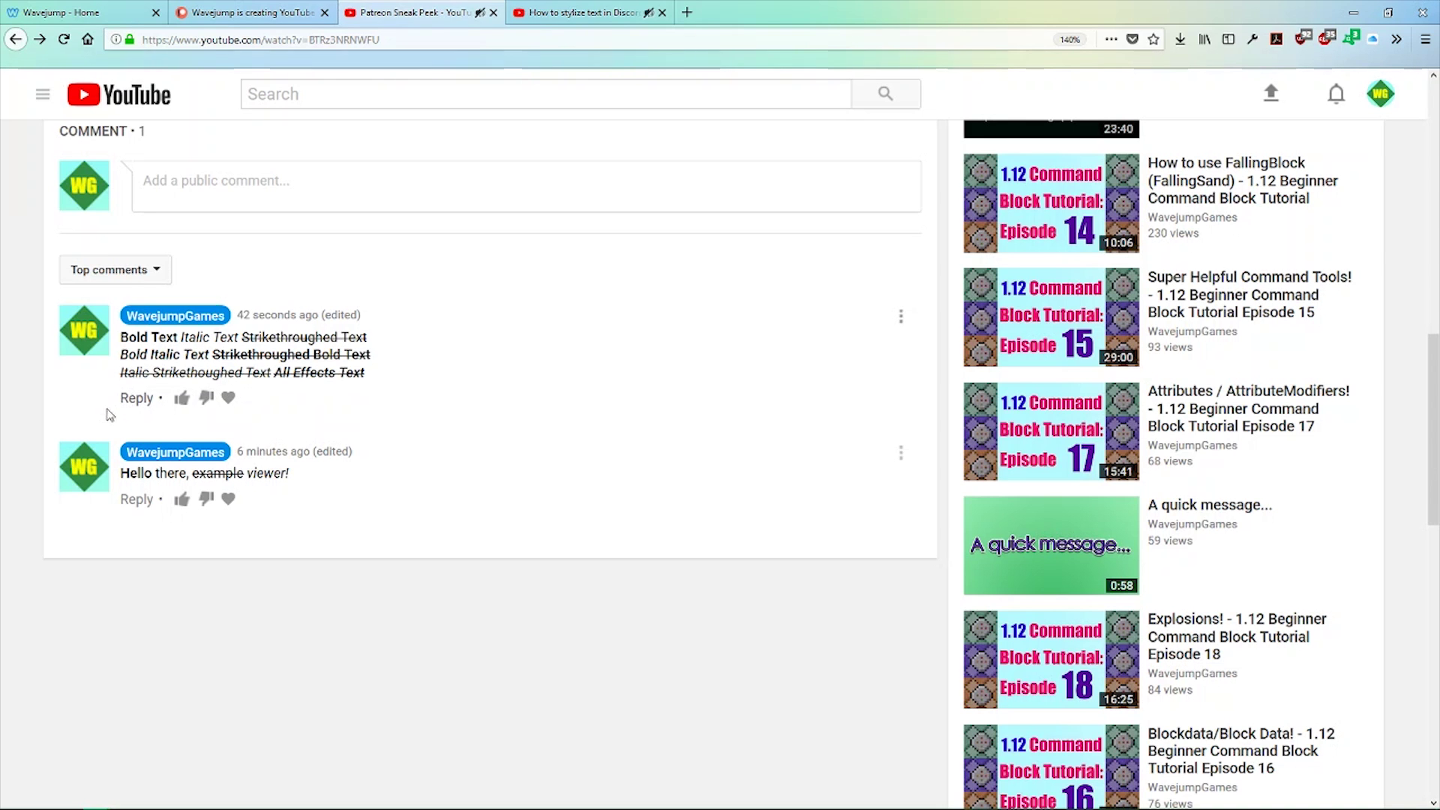
pyautogui.scroll(1, 136, 339)
pyautogui.scroll(-3, 137, 339)
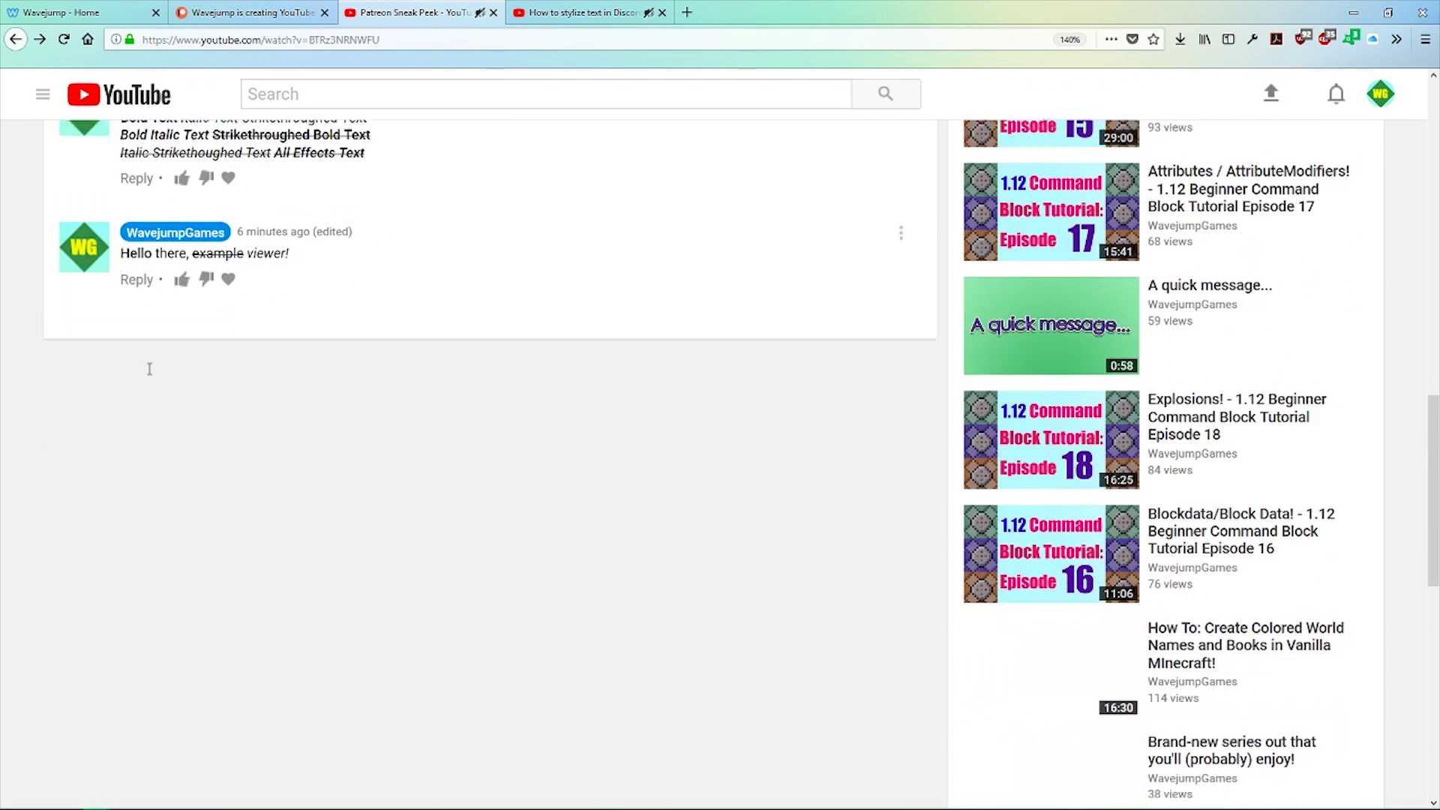
pyautogui.scroll(1, 147, 367)
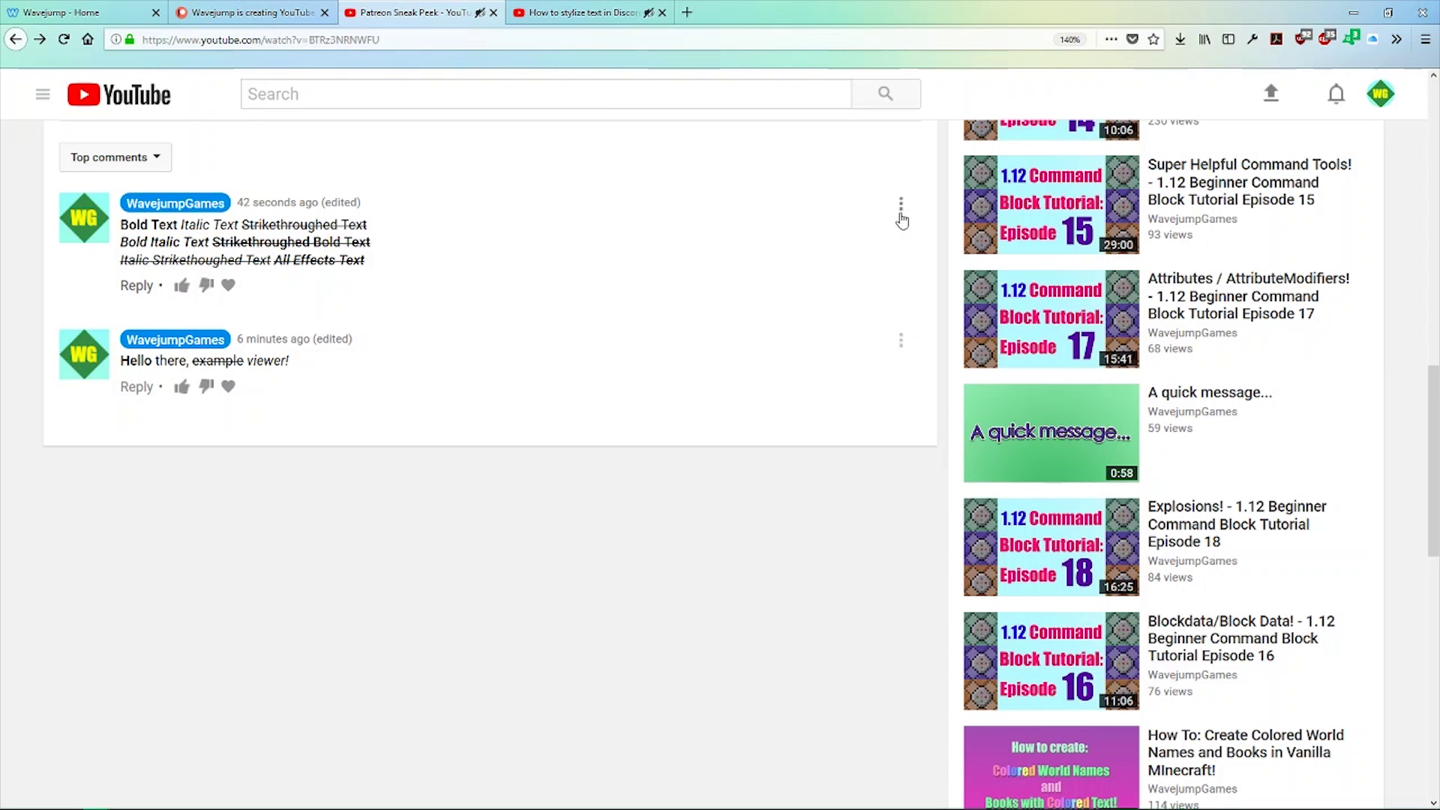
# Heart the formatted comment, then glance at the Discord text-styling video
pyautogui.click(228, 285)
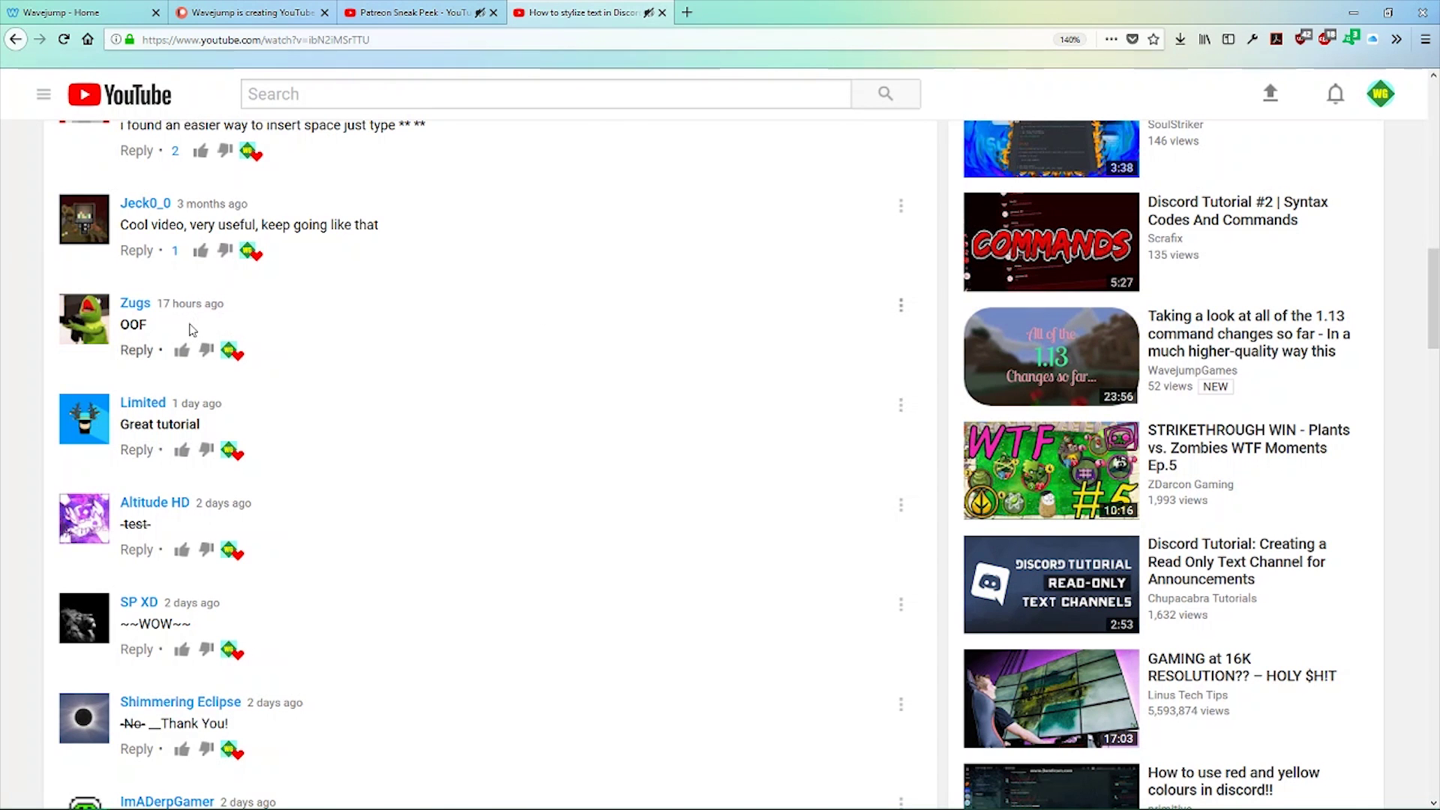
pyautogui.click(394, 10)
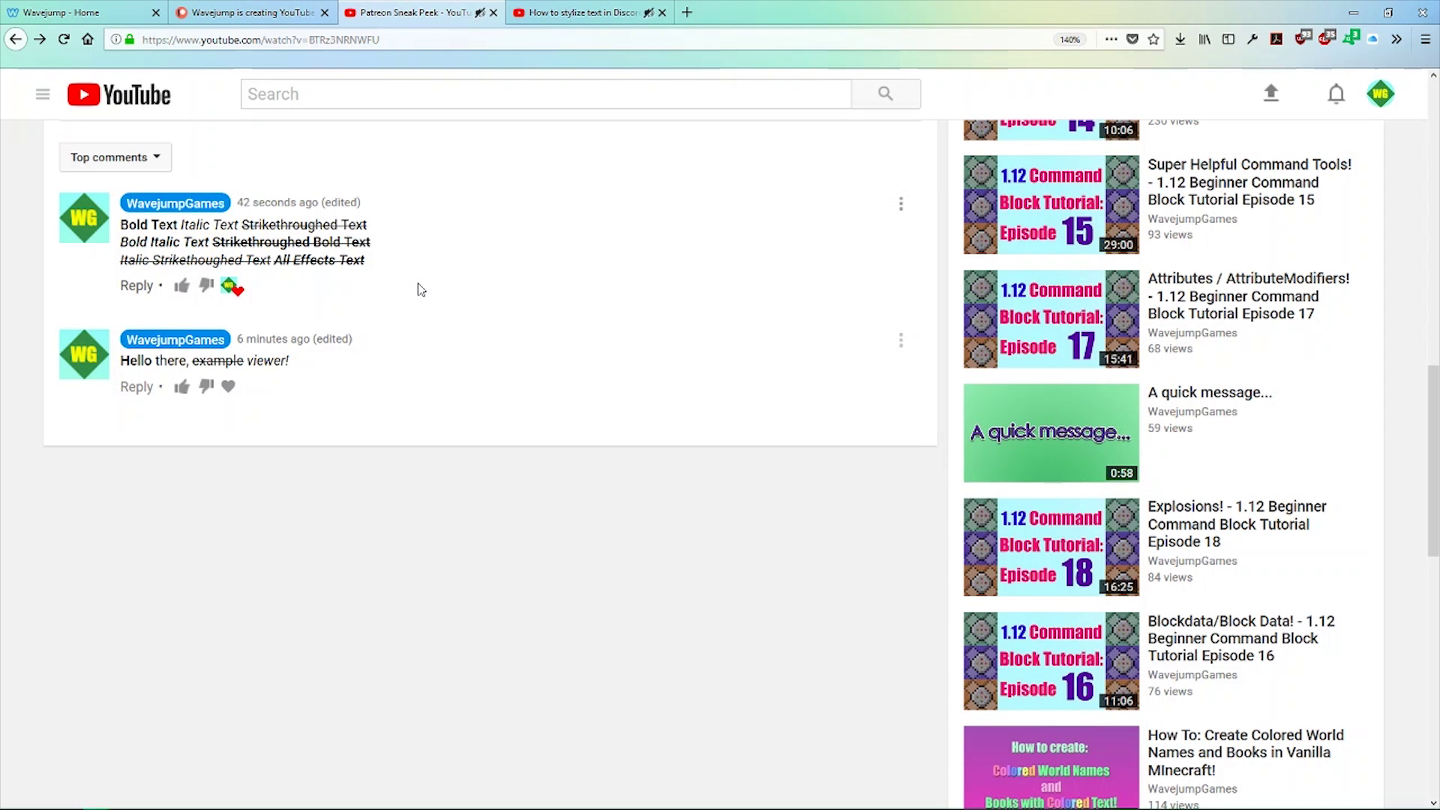
# Pin the formatted comment to the top of the comments, confirming the prompt
pyautogui.click(901, 210)
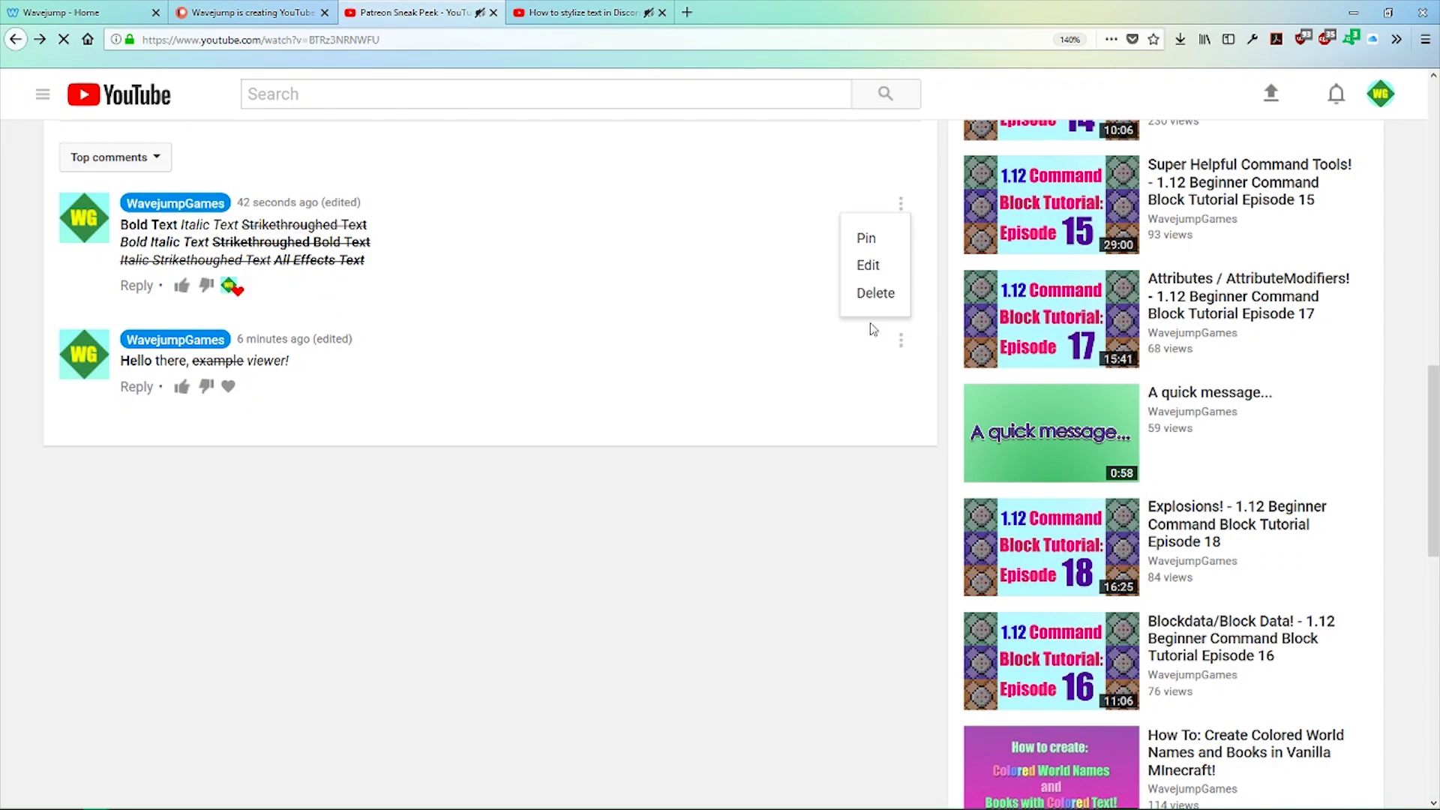
pyautogui.click(866, 240)
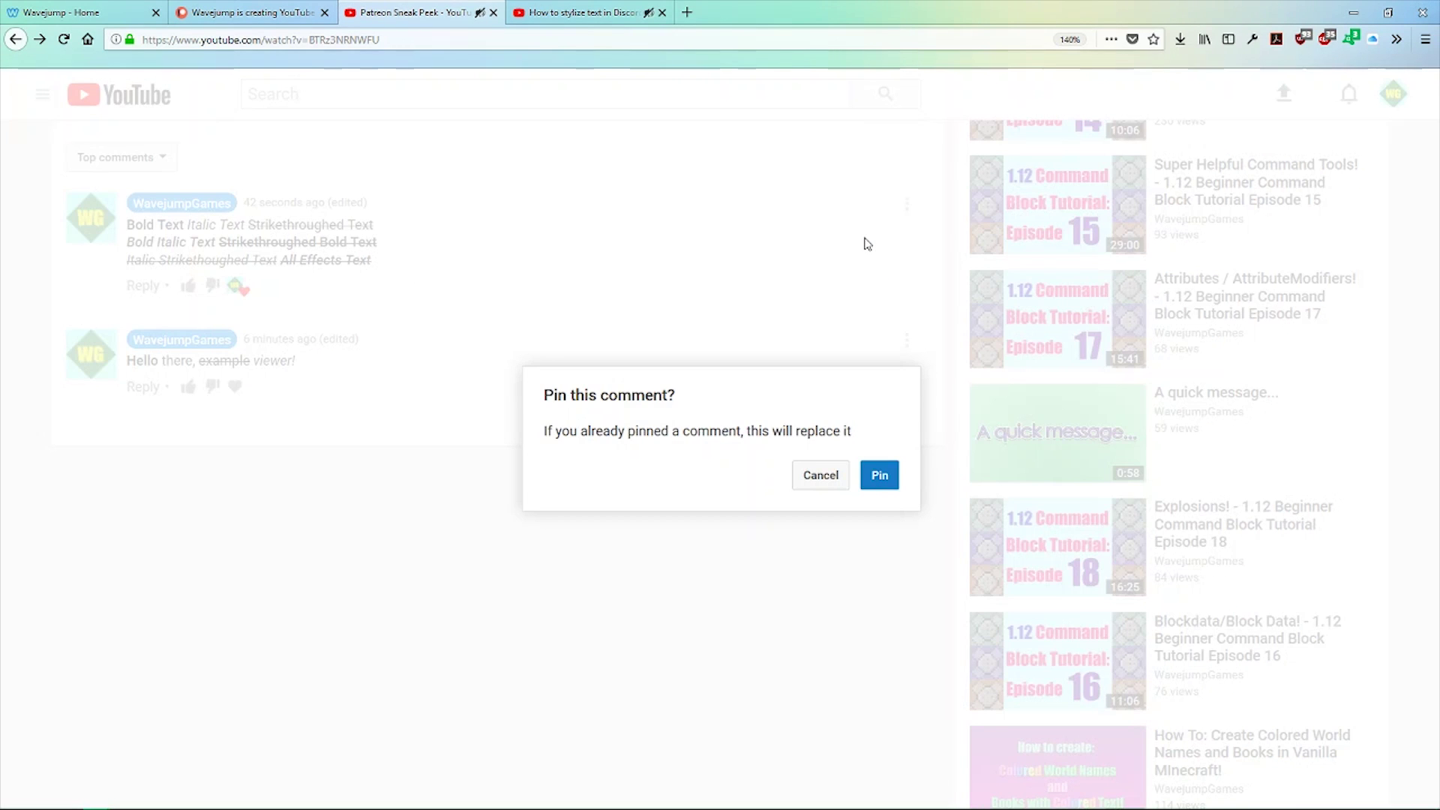
pyautogui.click(879, 475)
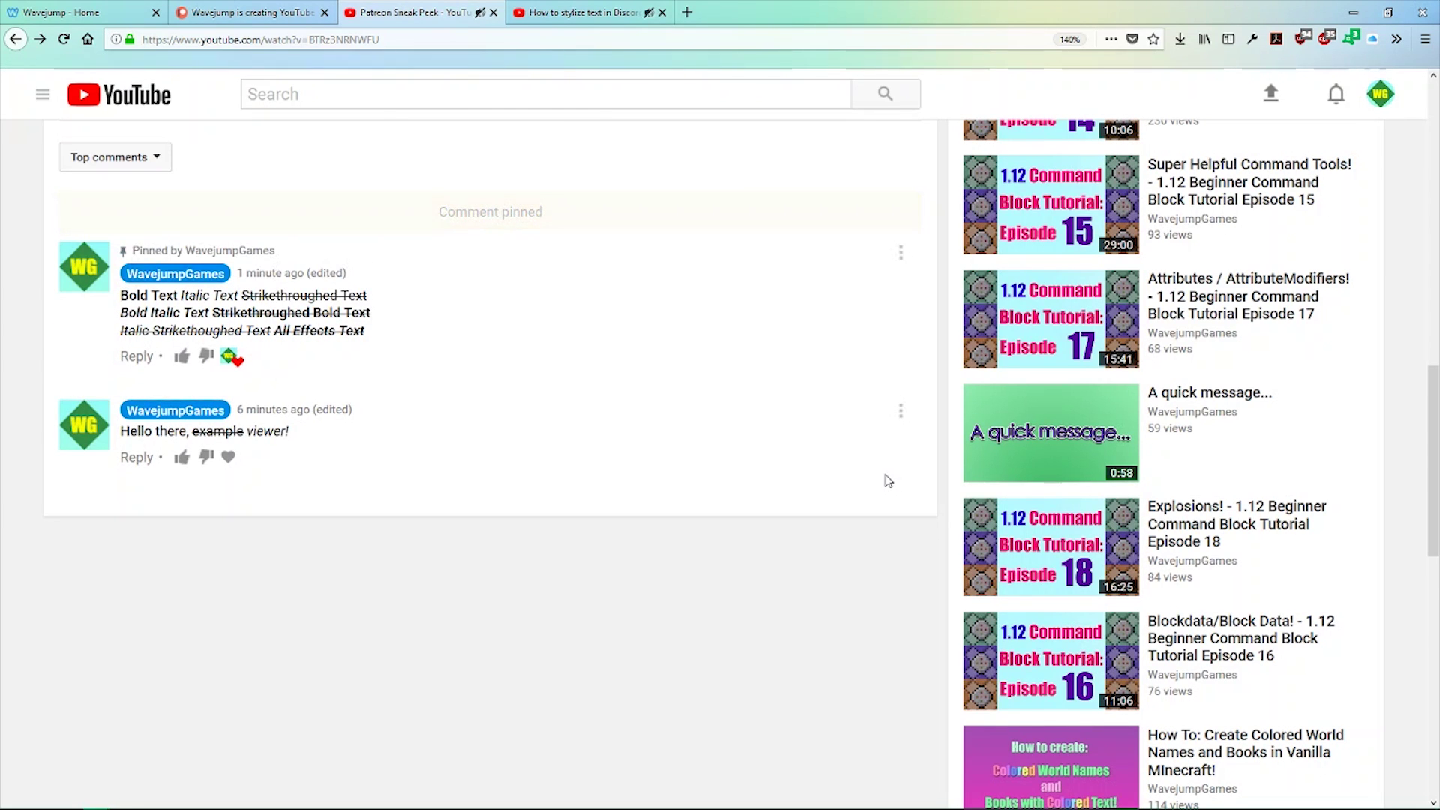
# Sort comments by Newest first and back to Top comments, checking the other video
pyautogui.click(154, 162)
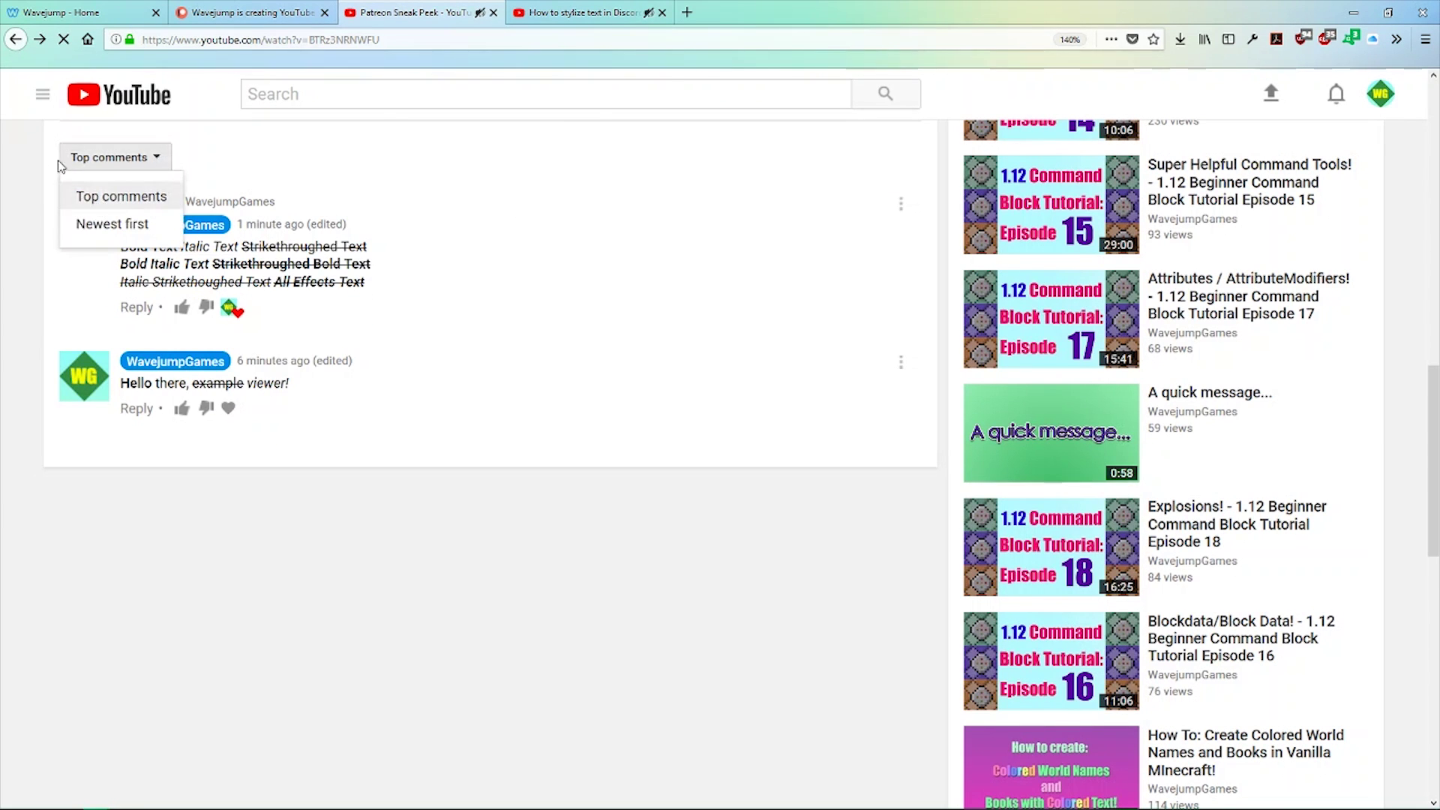
pyautogui.click(103, 220)
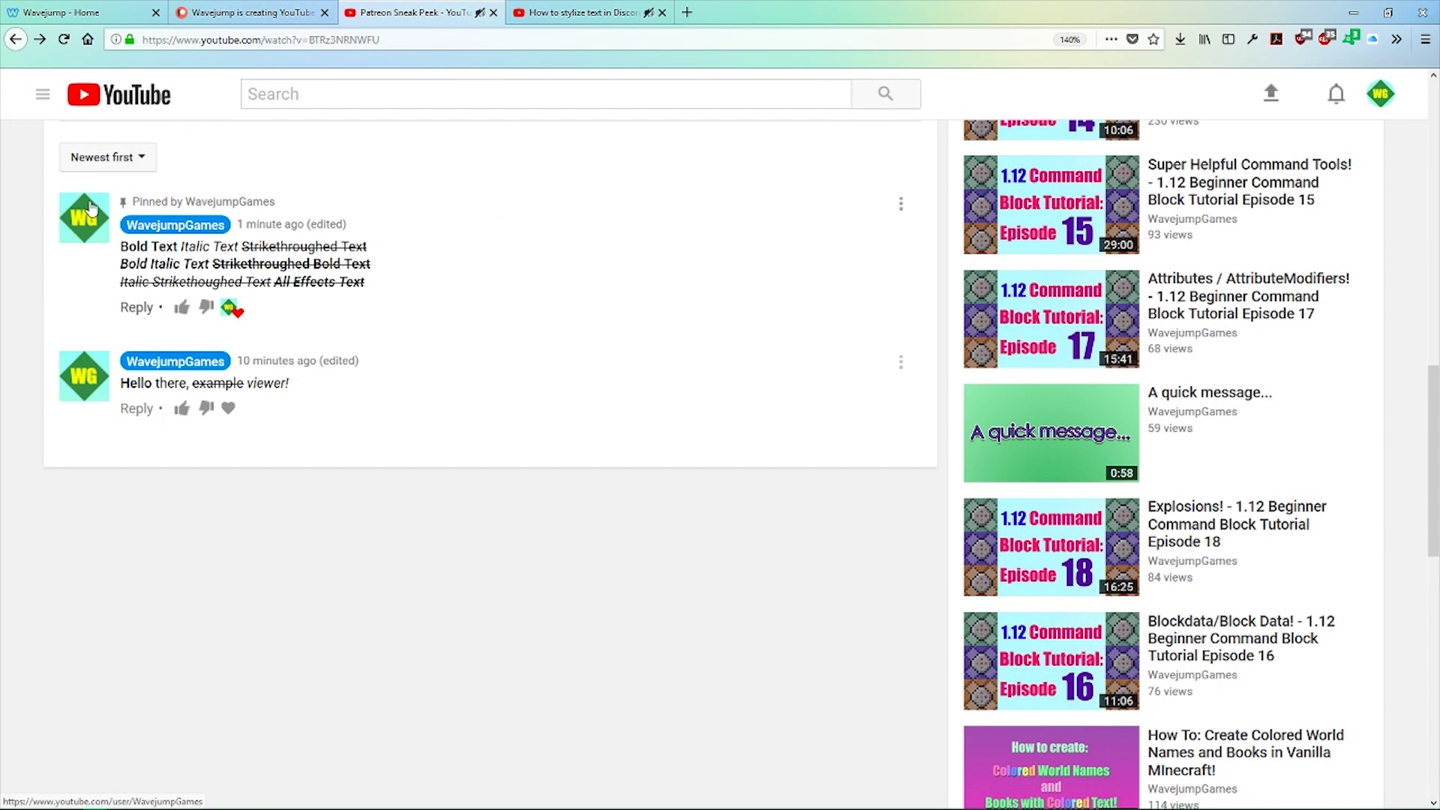
pyautogui.click(105, 162)
pyautogui.click(106, 203)
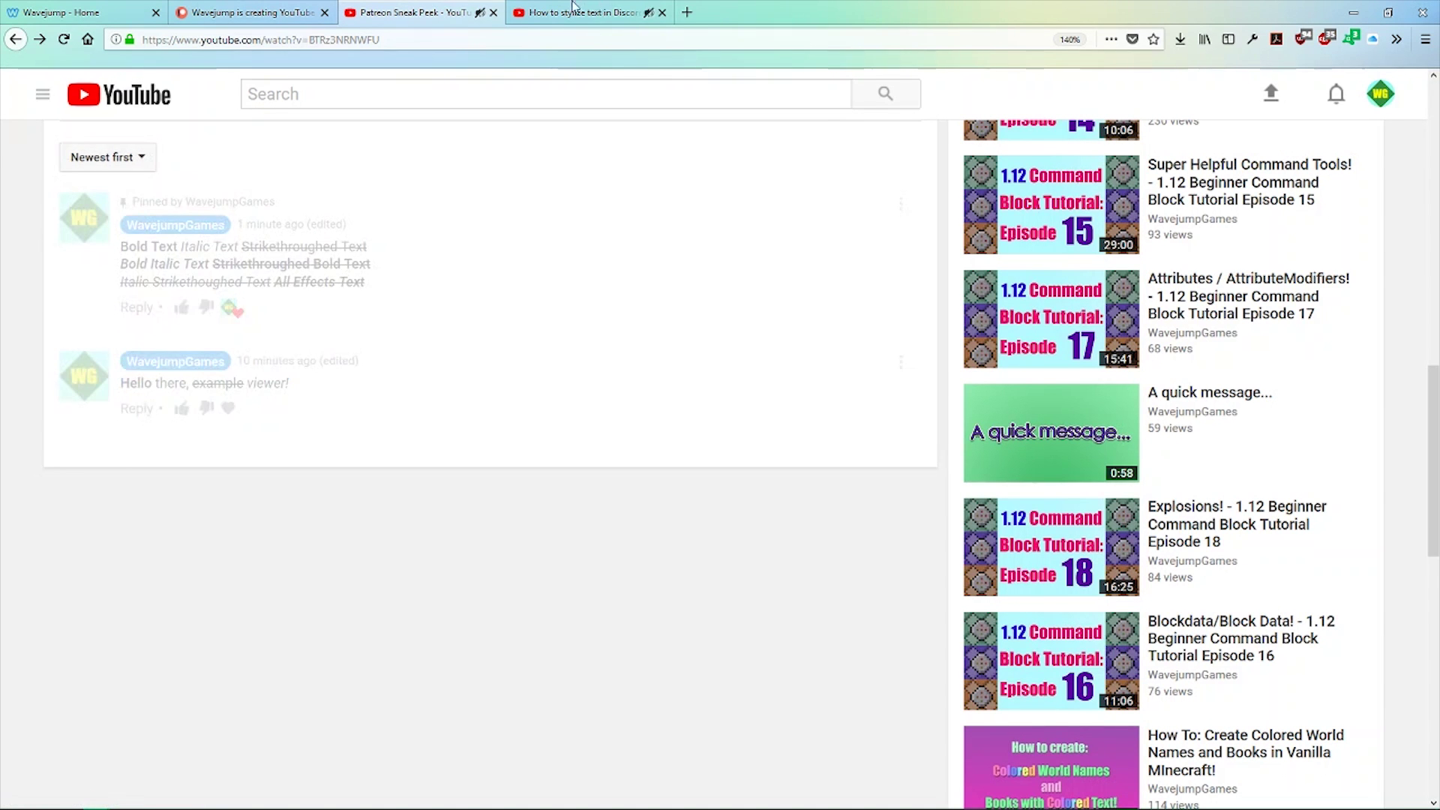
pyautogui.click(577, 12)
pyautogui.click(425, 9)
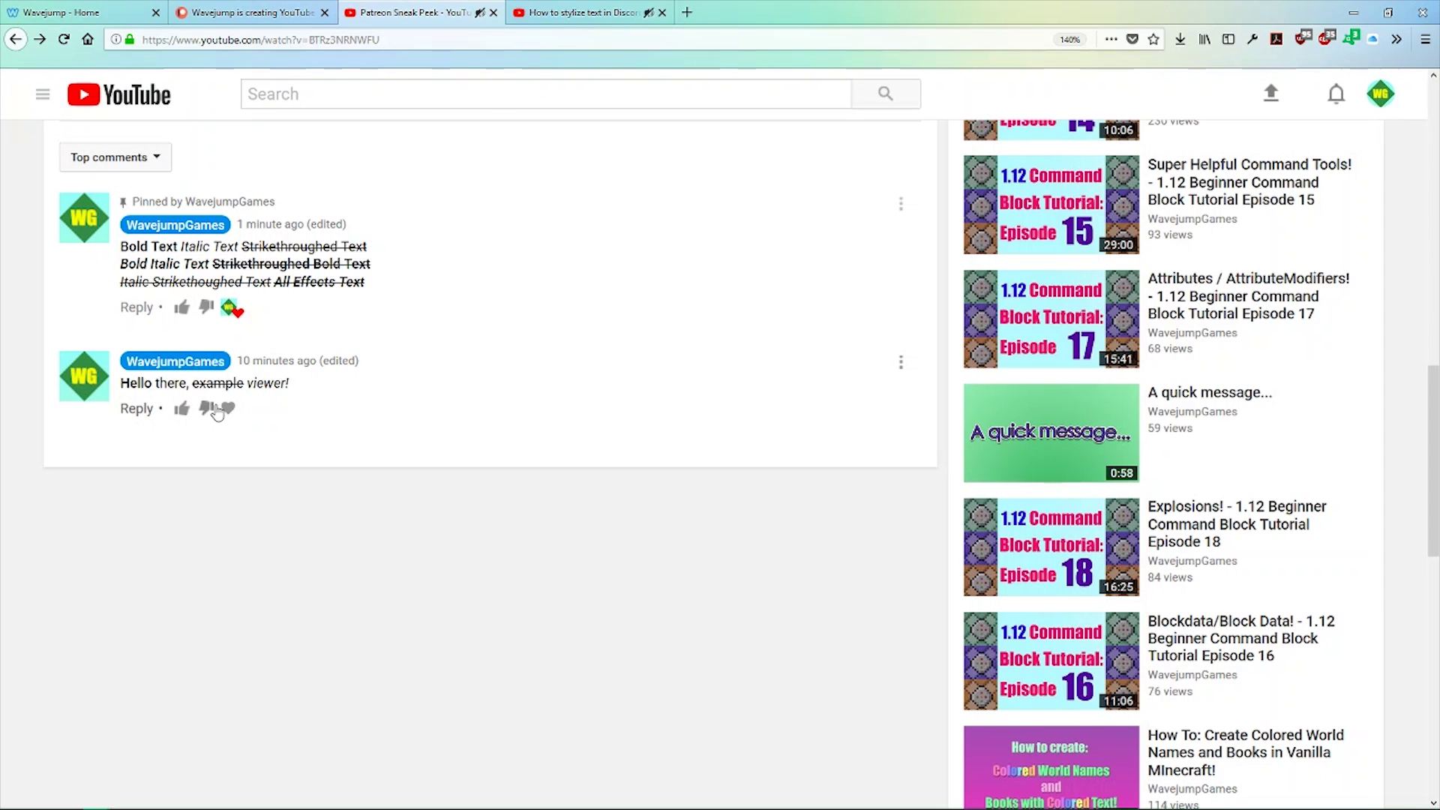
# Unpin the formatted comment and take away its creator heart, after cancelling a reply box
pyautogui.click(137, 307)
pyautogui.click(800, 405)
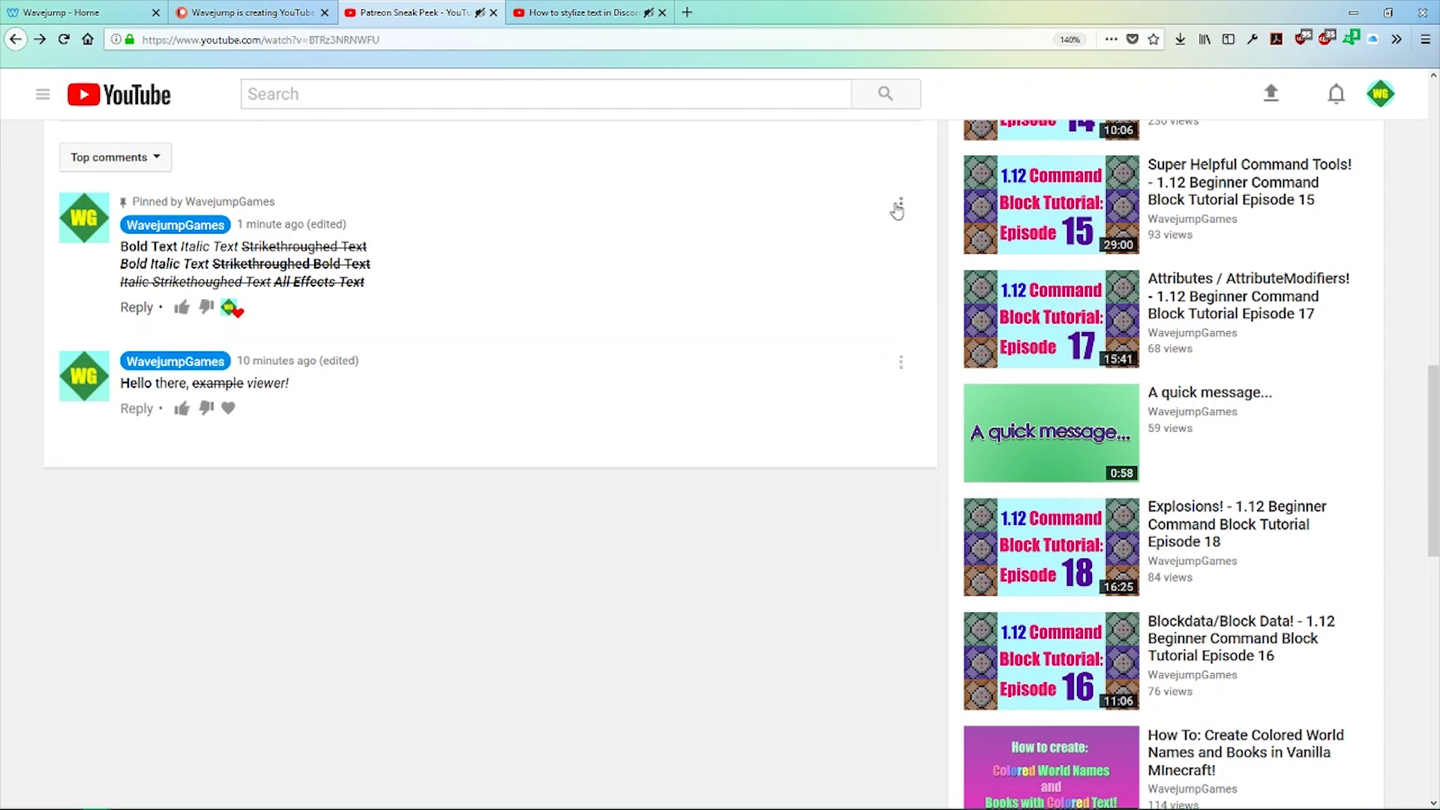
pyautogui.click(901, 204)
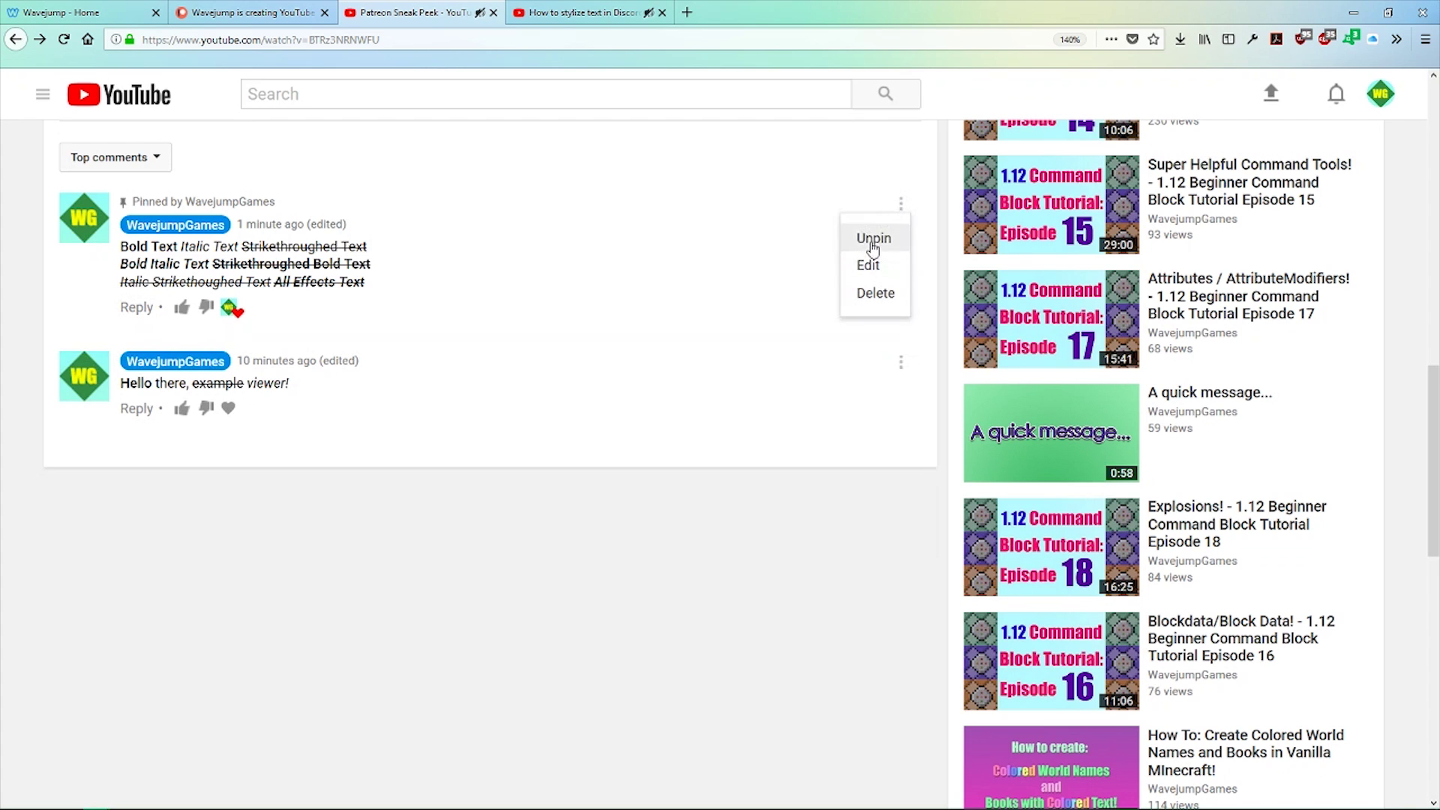
pyautogui.click(872, 238)
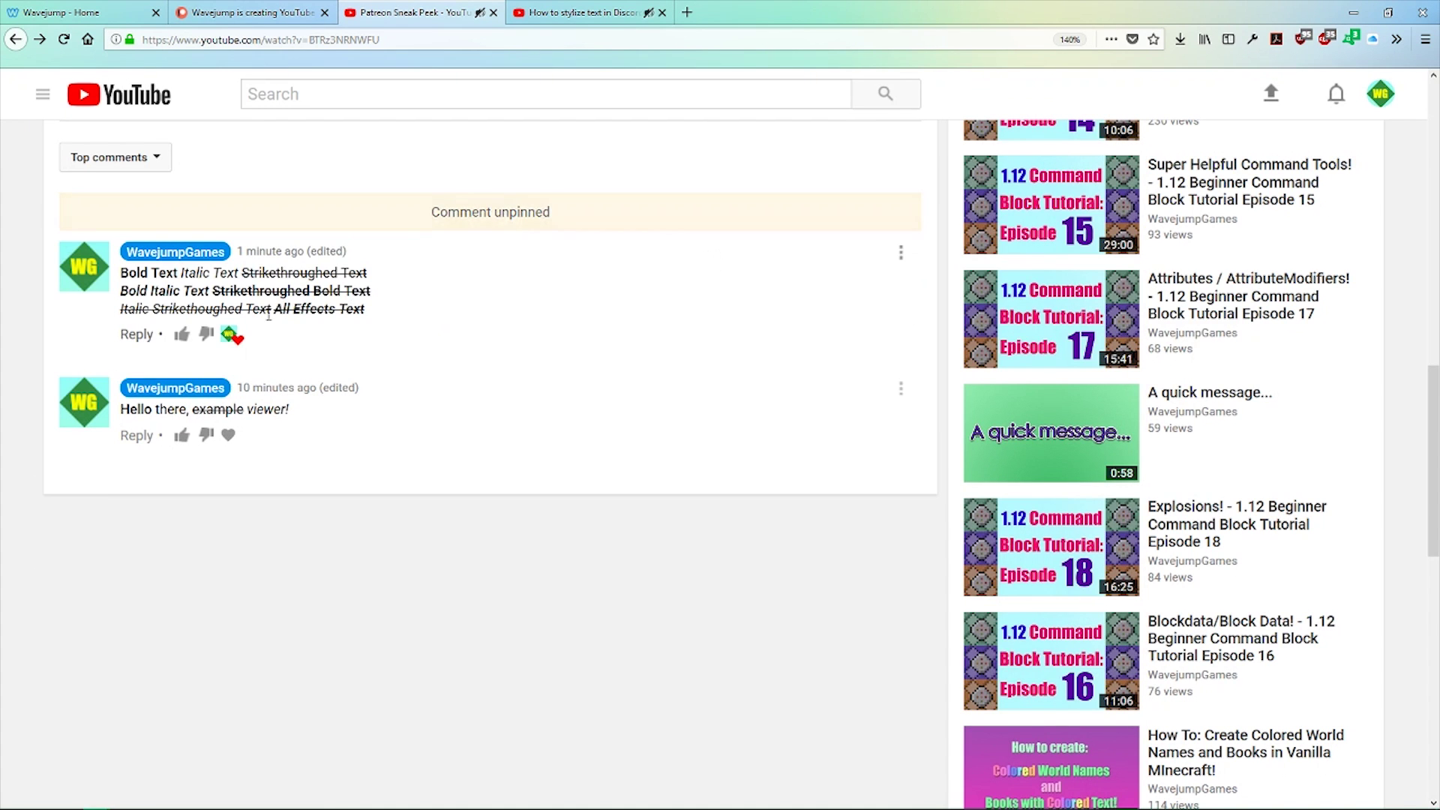
pyautogui.click(228, 333)
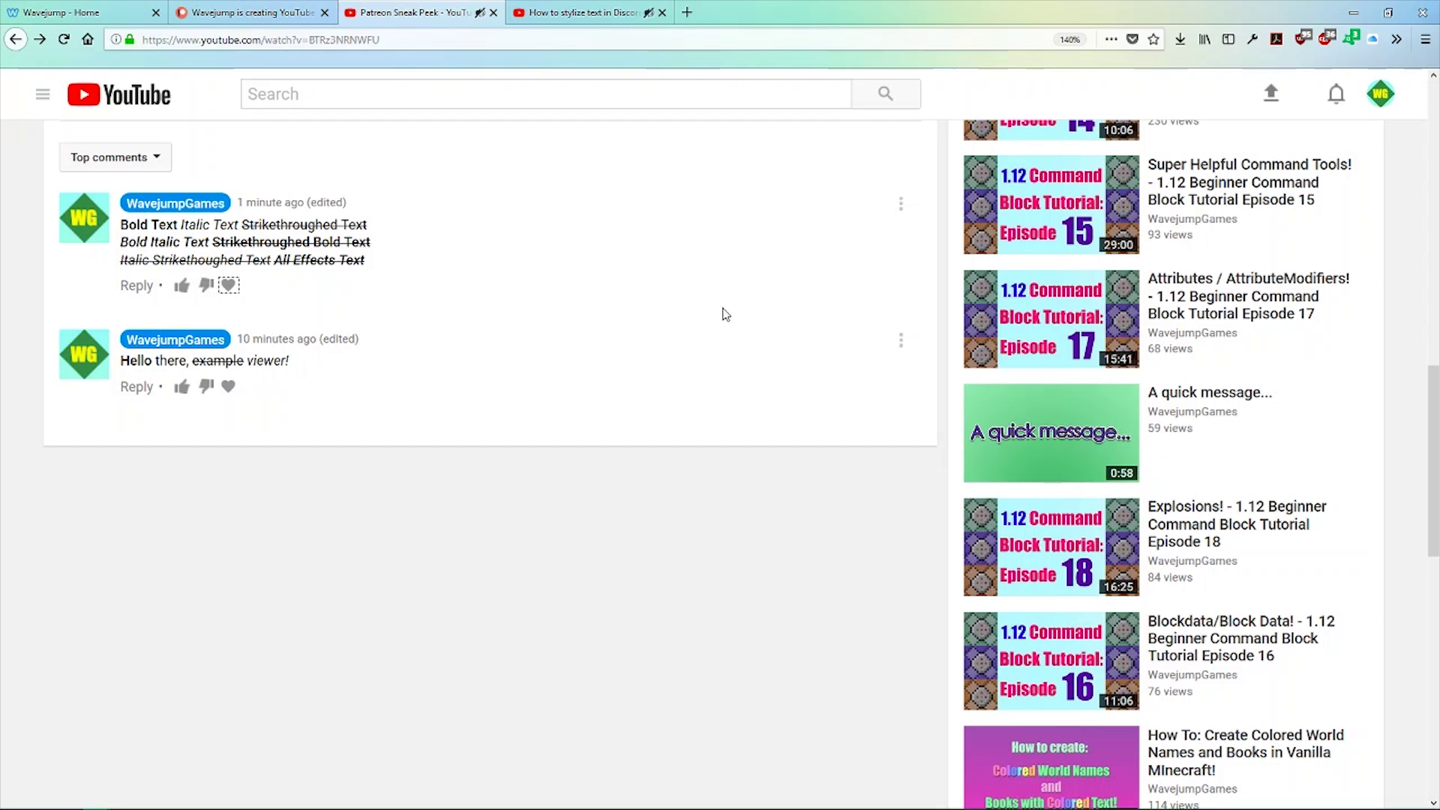
# Delete the formatted comment and then the remaining 'Hello there' comment
pyautogui.click(899, 203)
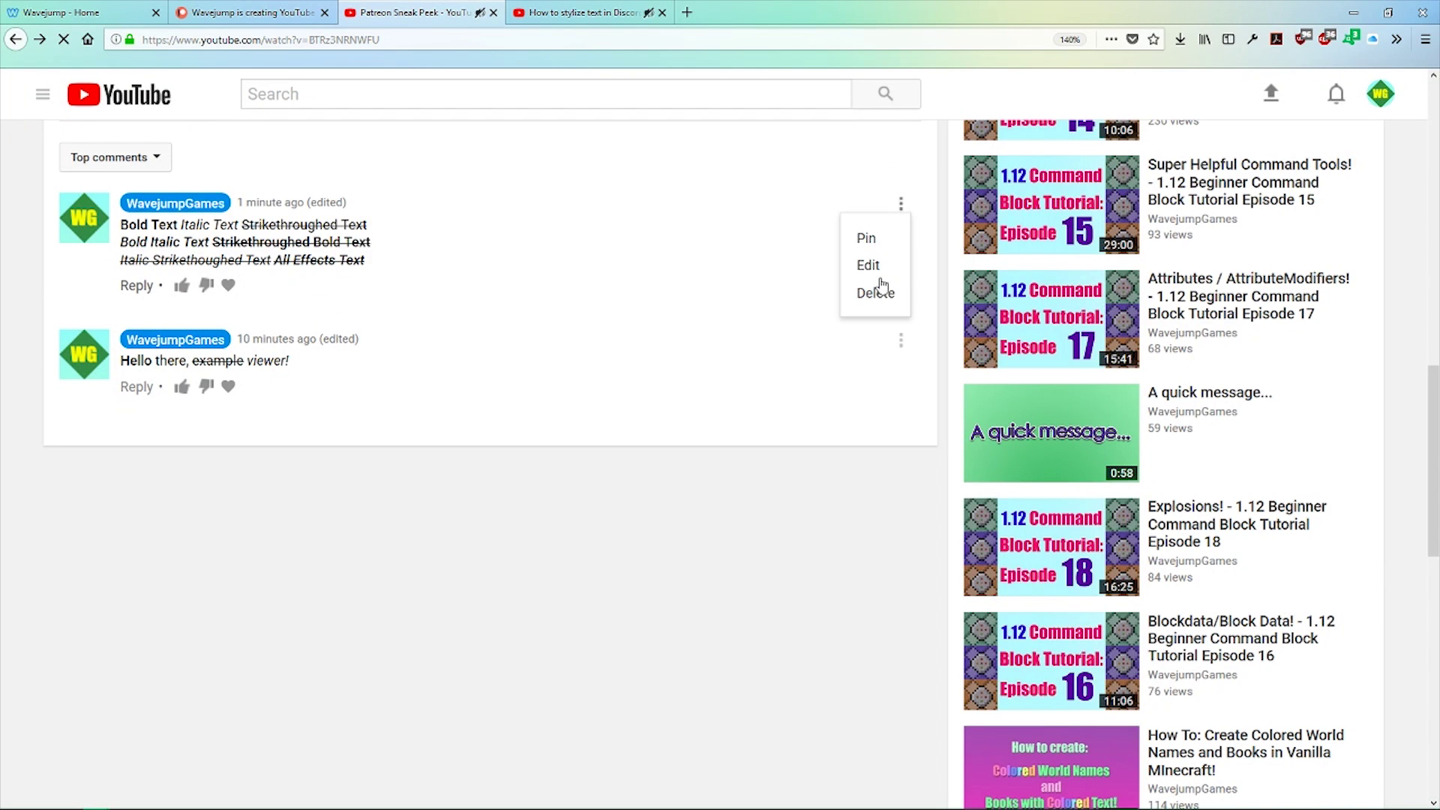
pyautogui.click(884, 291)
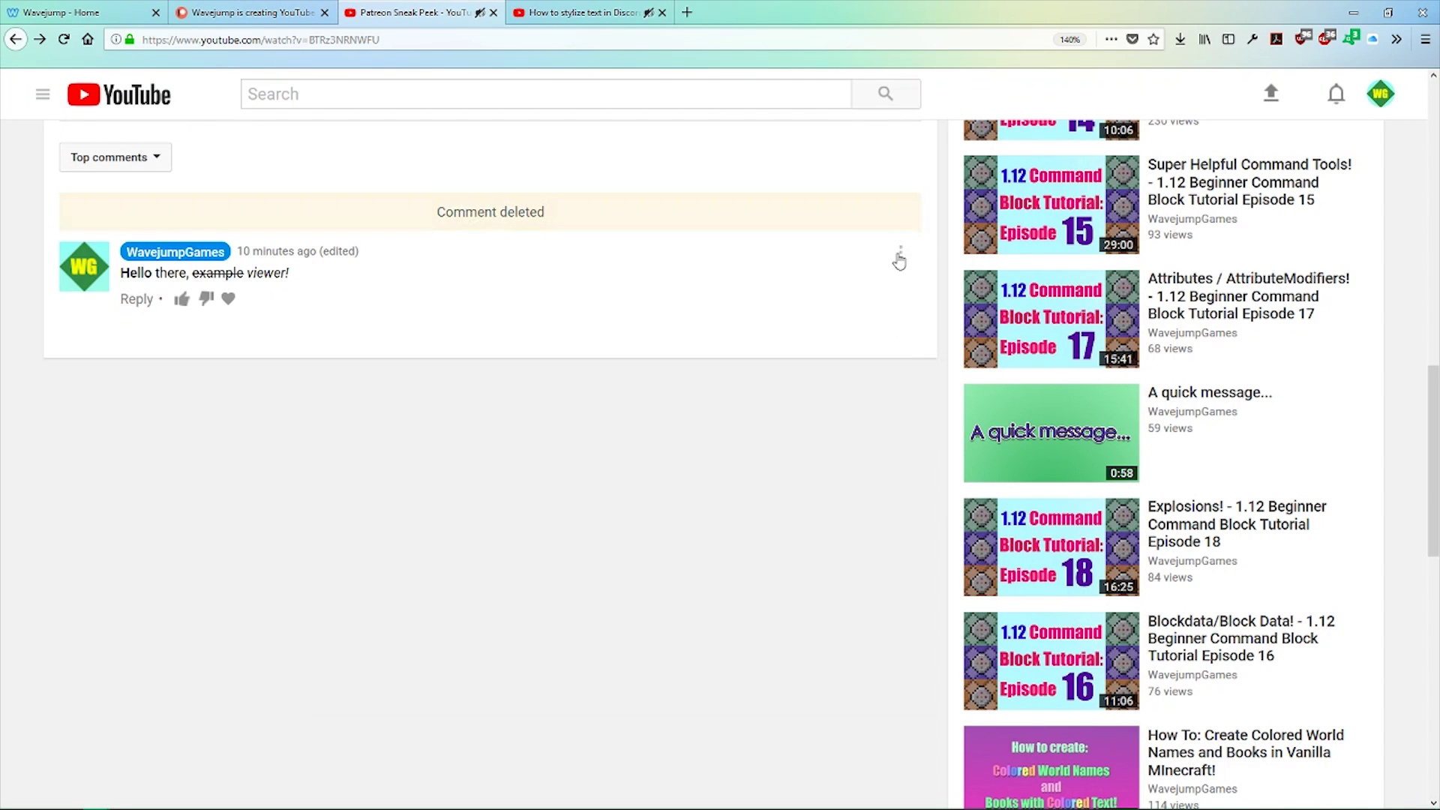
pyautogui.click(899, 259)
pyautogui.click(900, 342)
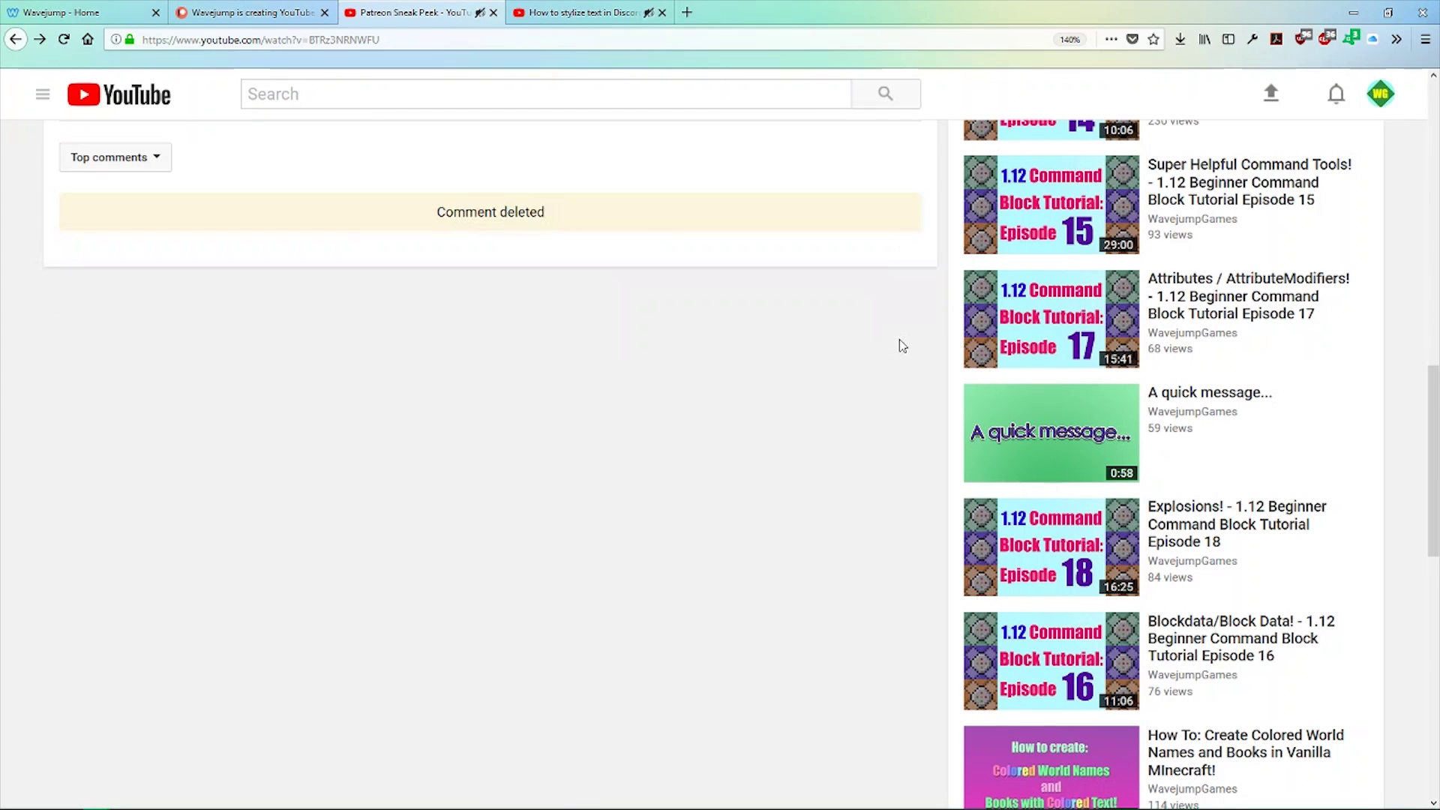